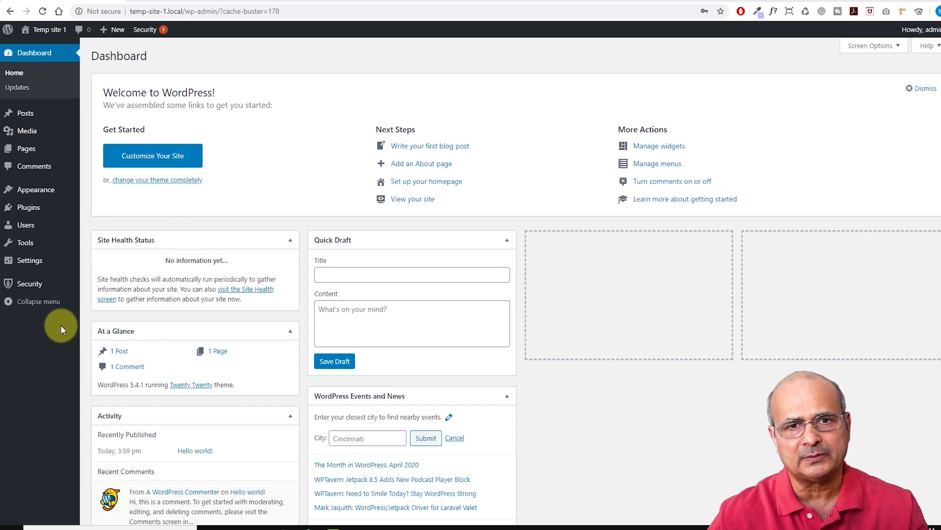
Open the Security Check of iThemes Security, review the modules it would enable, and close it.
{"action": "mouse_move", "coordinate": [19, 287]}
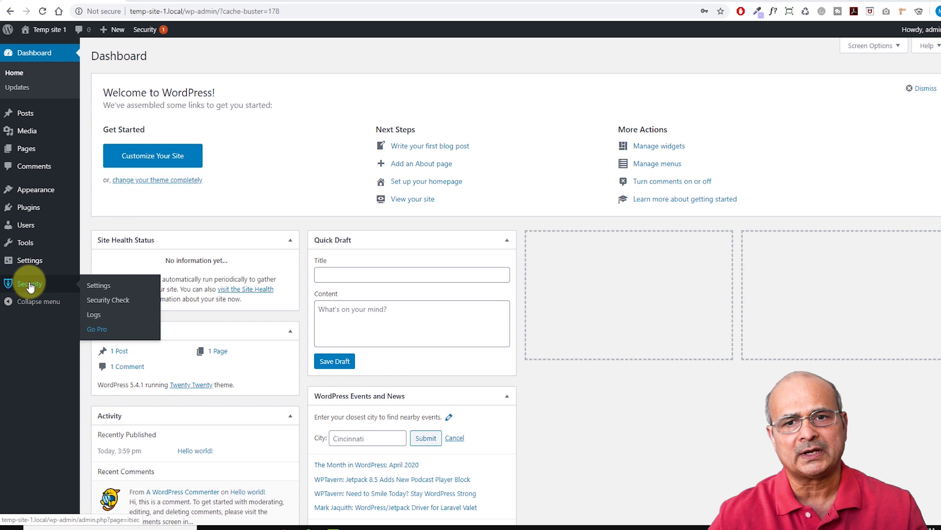
{"action": "left_click", "coordinate": [103, 301]}
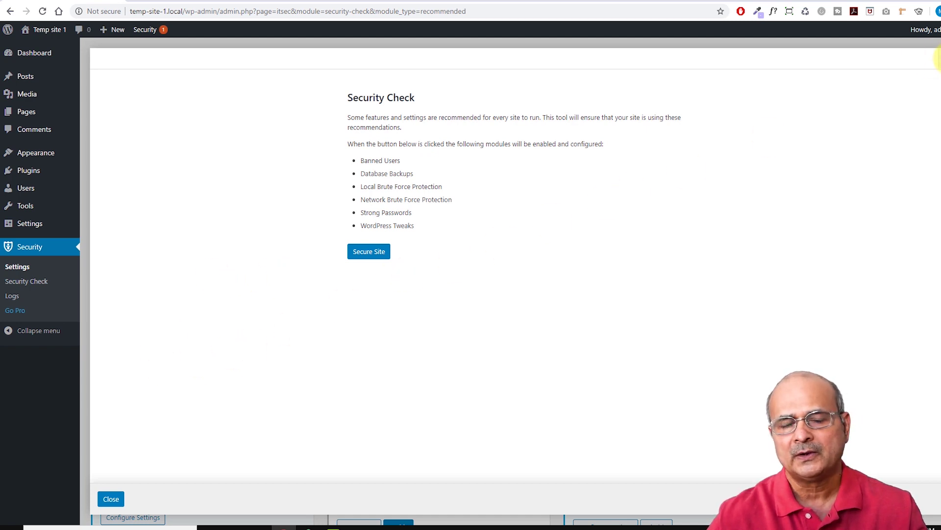
{"action": "left_click", "coordinate": [937, 59]}
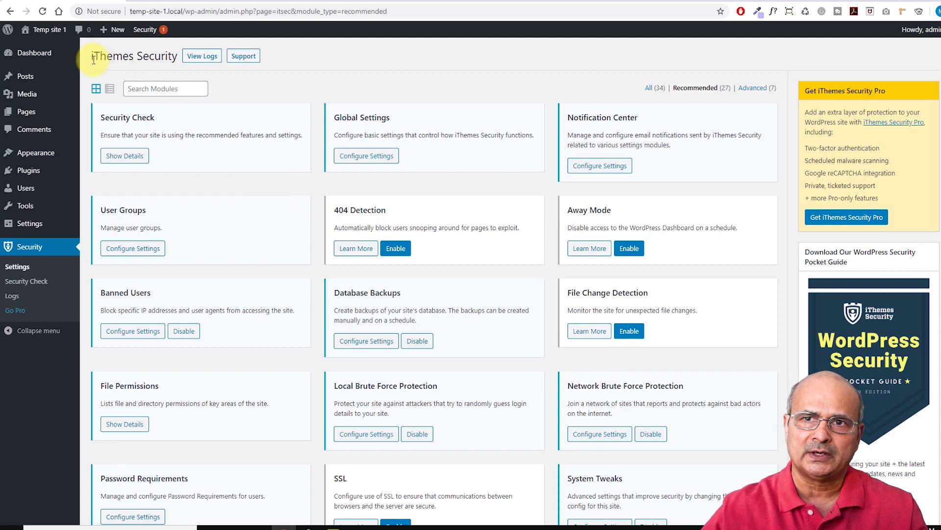
View the iThemes Security logs, check the notices, and return to the important events.
{"action": "left_click", "coordinate": [201, 65]}
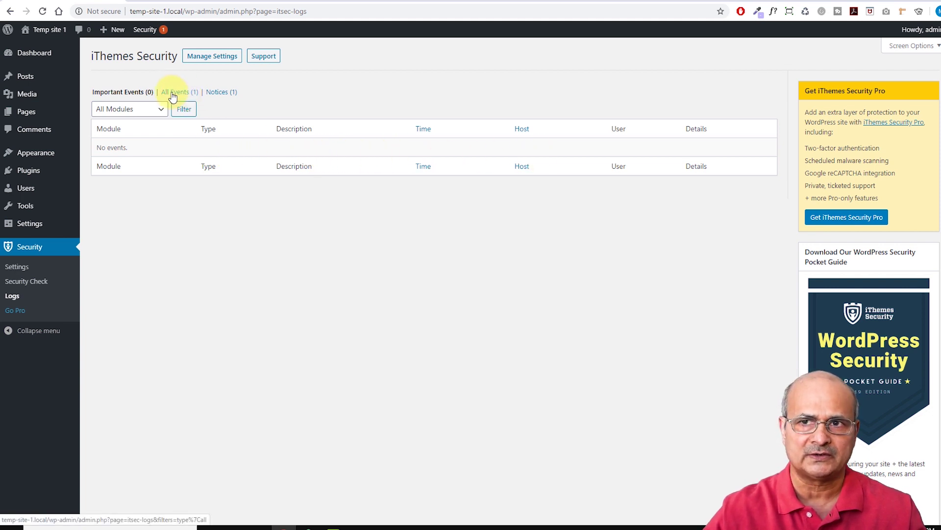
{"action": "left_click", "coordinate": [218, 94]}
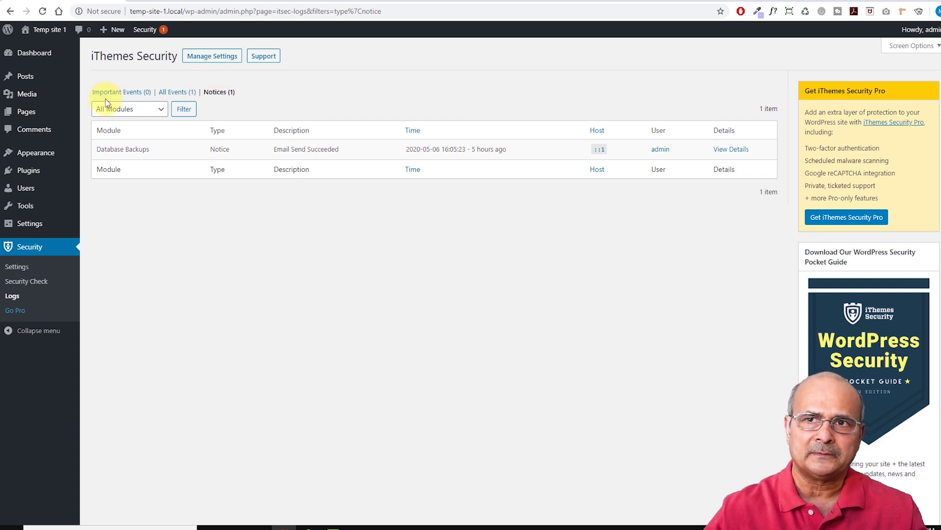
{"action": "left_click", "coordinate": [12, 297]}
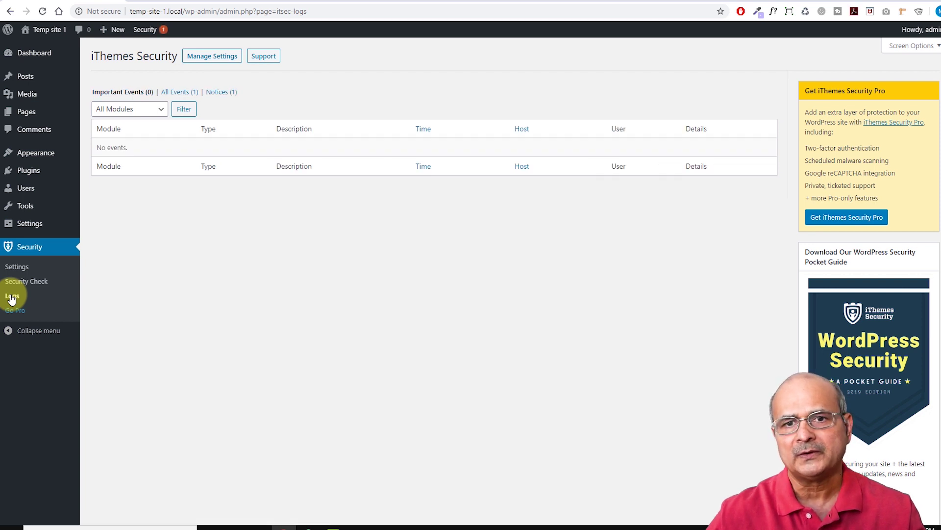
Return to the iThemes Security settings, view the Security Check module's details, and close them.
{"action": "left_click", "coordinate": [17, 268]}
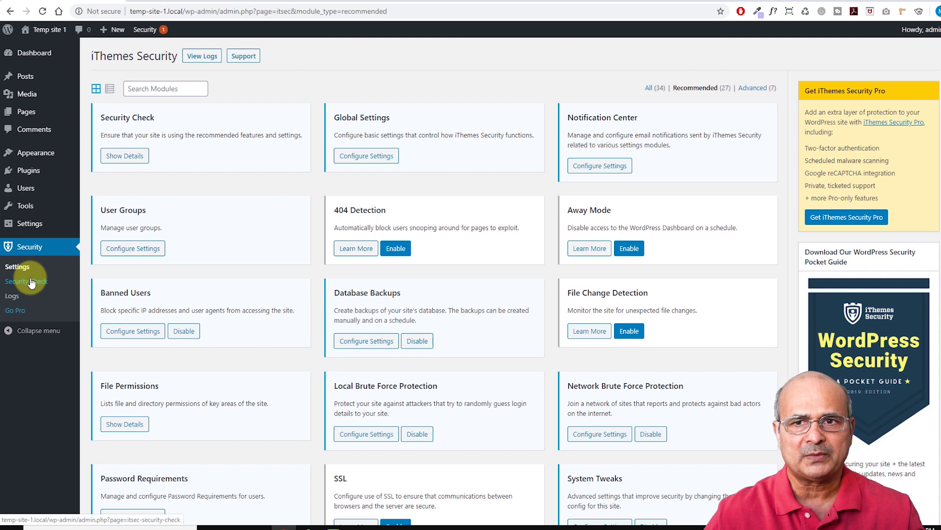
{"action": "left_click", "coordinate": [126, 154]}
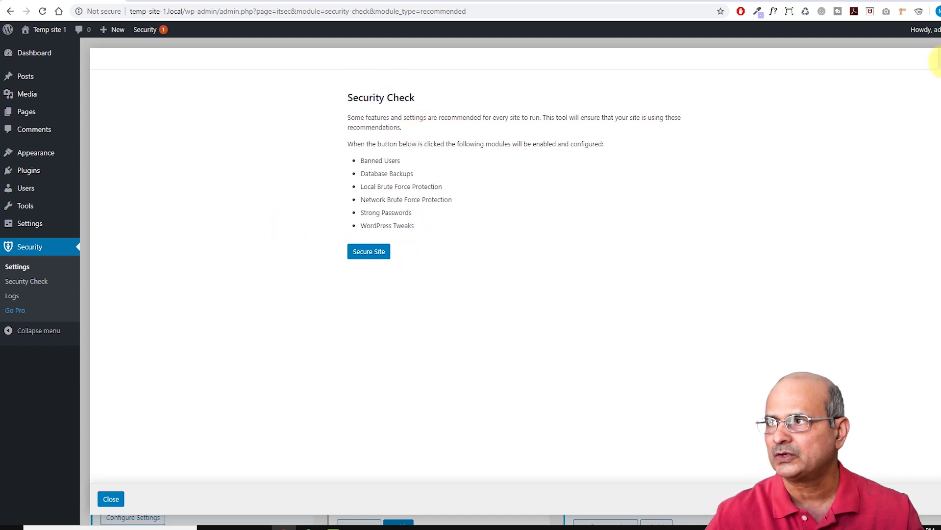
{"action": "left_click", "coordinate": [935, 59]}
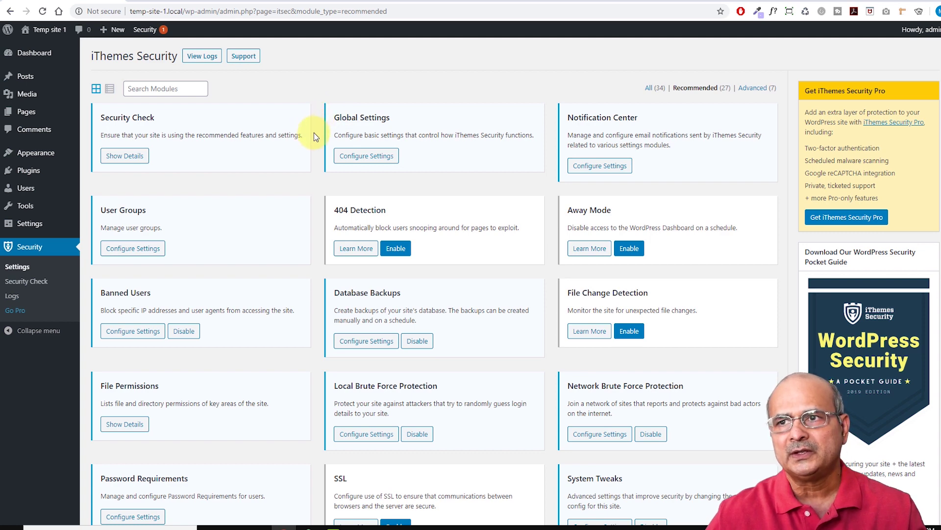
Open the Global Settings configuration and examine the file-writing option and the host and user lockout messages.
{"action": "left_click", "coordinate": [366, 156]}
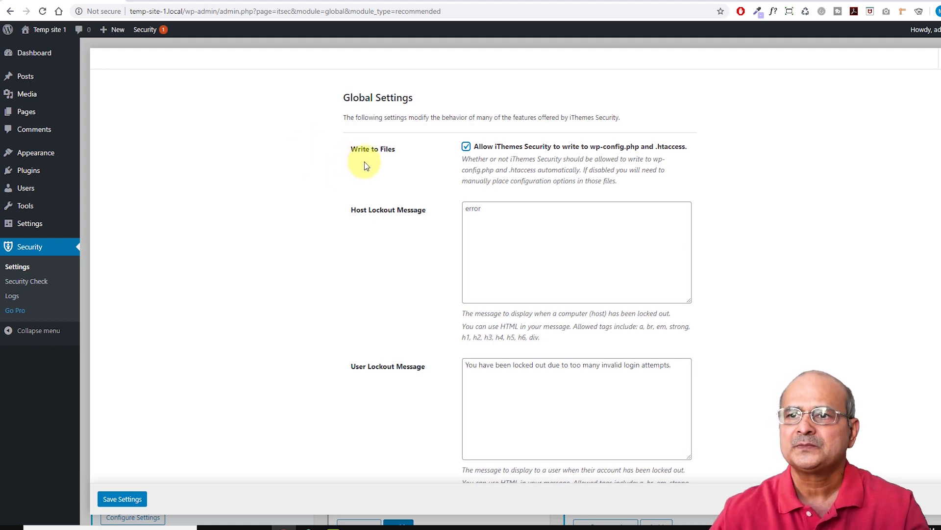
{"action": "scroll", "coordinate": [402, 137], "scroll_direction": "down", "scroll_amount": 1}
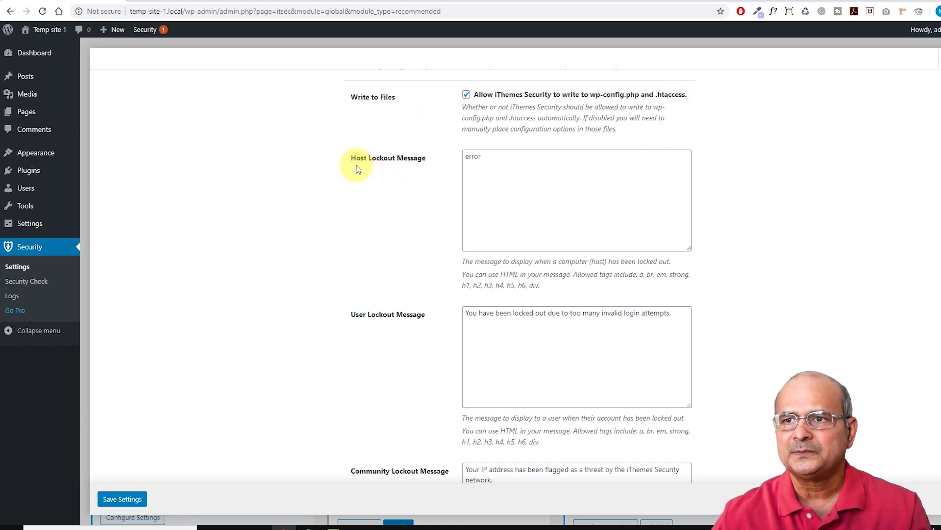
{"action": "left_click", "coordinate": [507, 161]}
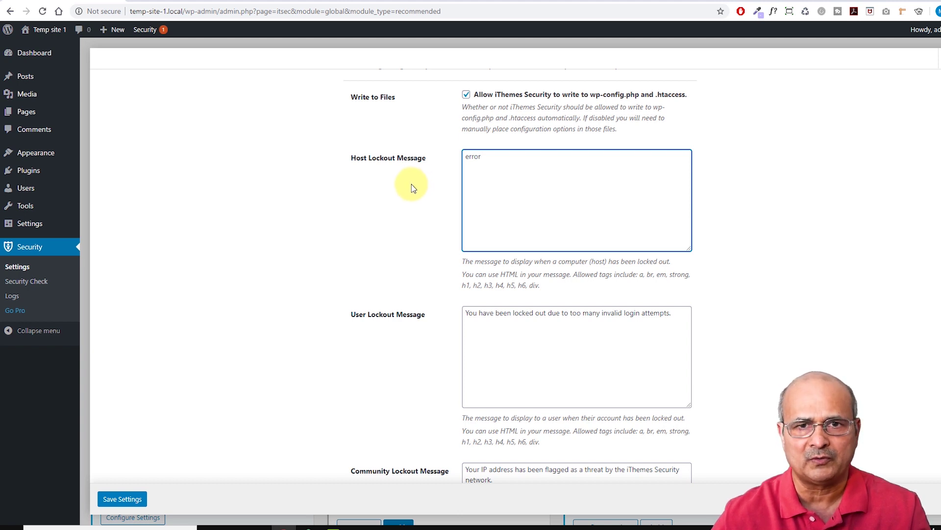
{"action": "scroll", "coordinate": [398, 193], "scroll_direction": "down", "scroll_amount": 3}
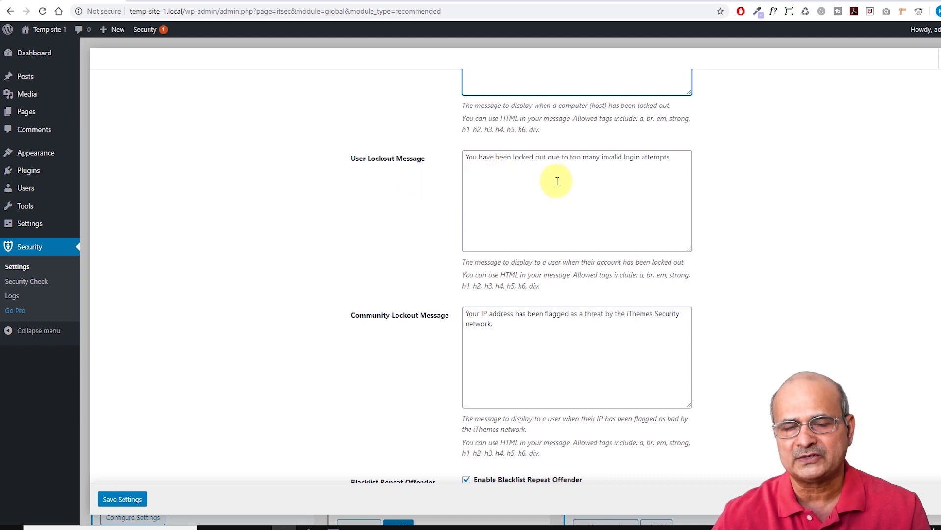
{"action": "left_click", "coordinate": [465, 155]}
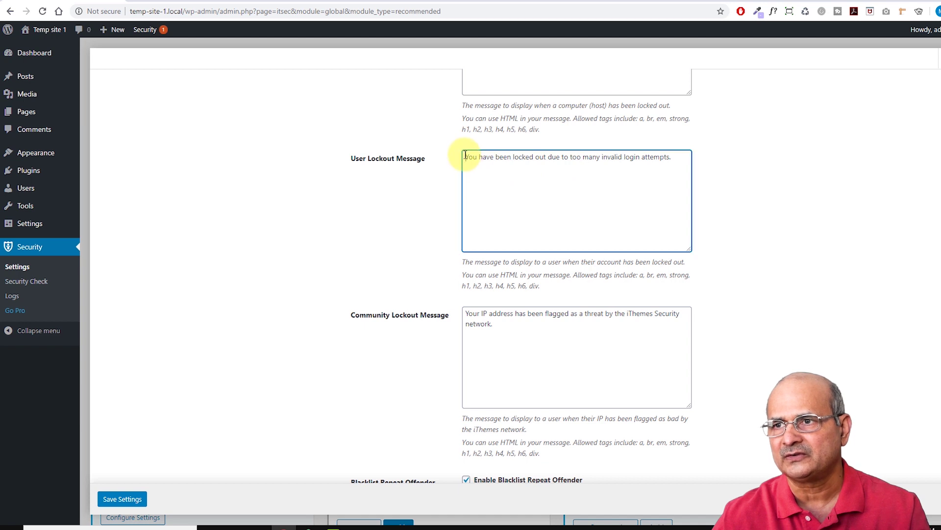
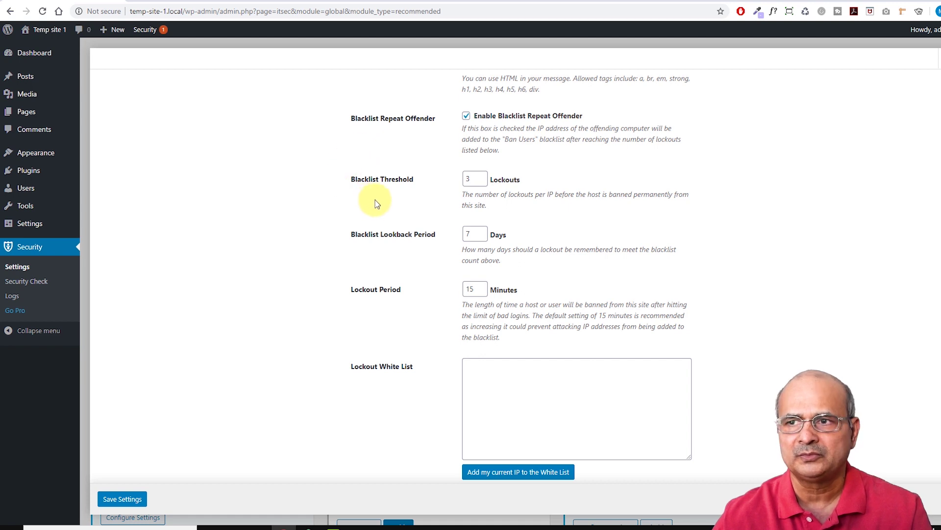
Examine the blacklist threshold, blacklist lookback period and lockout period in the Global Settings.
{"action": "left_click", "coordinate": [473, 179]}
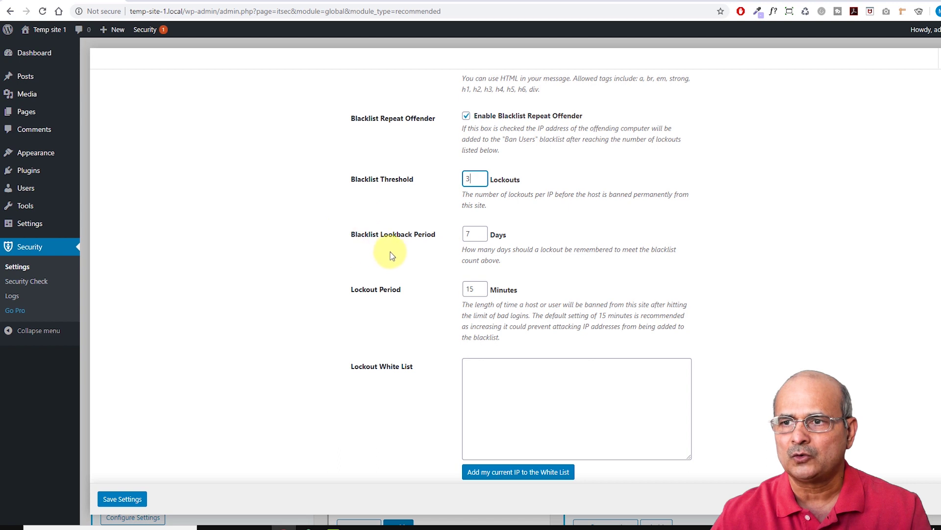
{"action": "scroll", "coordinate": [396, 254], "scroll_direction": "down", "scroll_amount": 1}
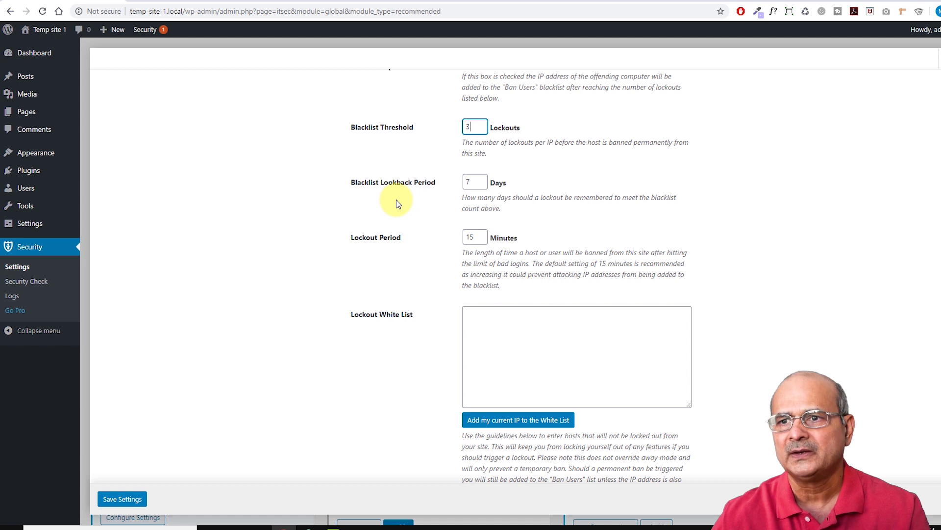
{"action": "scroll", "coordinate": [346, 199], "scroll_direction": "down", "scroll_amount": 1}
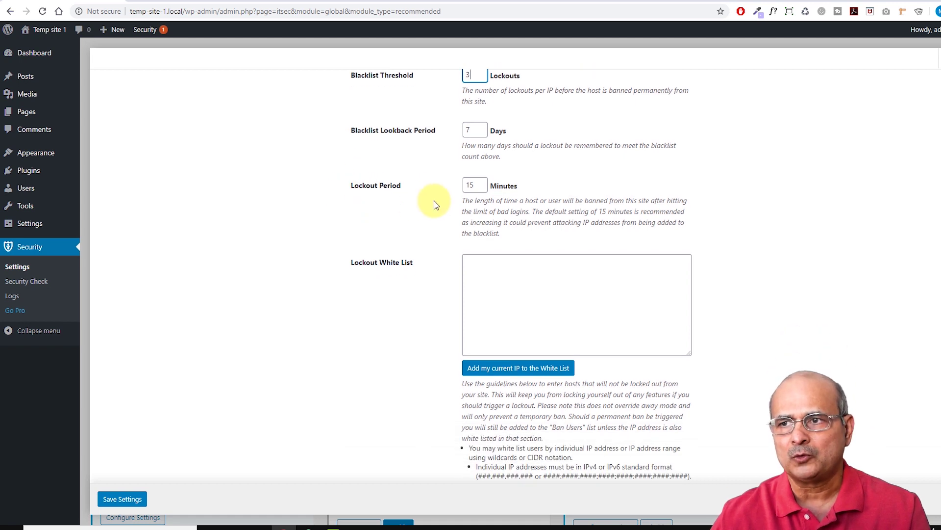
{"action": "left_click", "coordinate": [473, 185]}
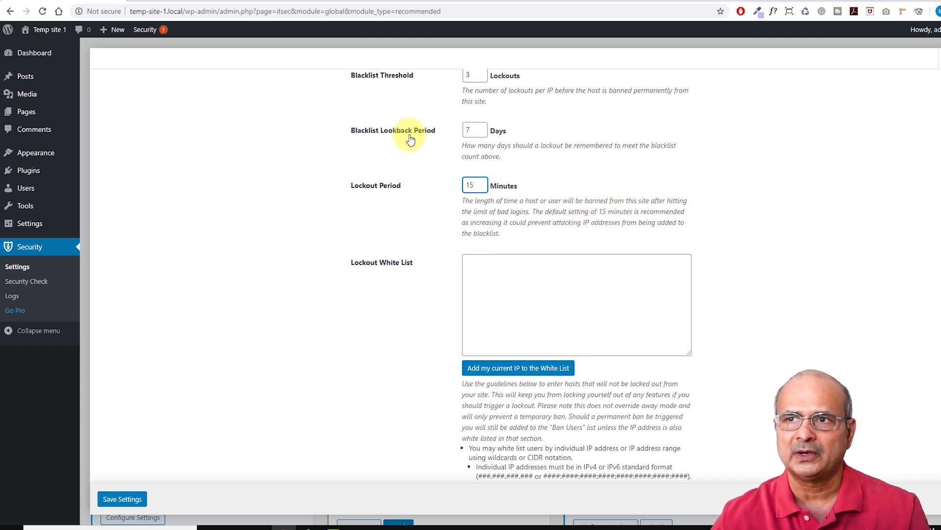
{"action": "scroll", "coordinate": [420, 130], "scroll_direction": "up", "scroll_amount": 2}
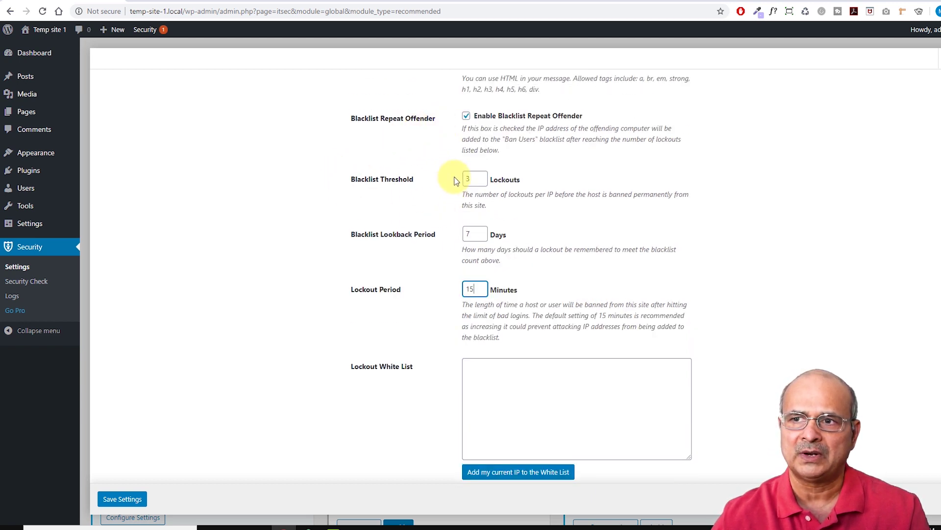
{"action": "scroll", "coordinate": [344, 235], "scroll_direction": "down", "scroll_amount": 3}
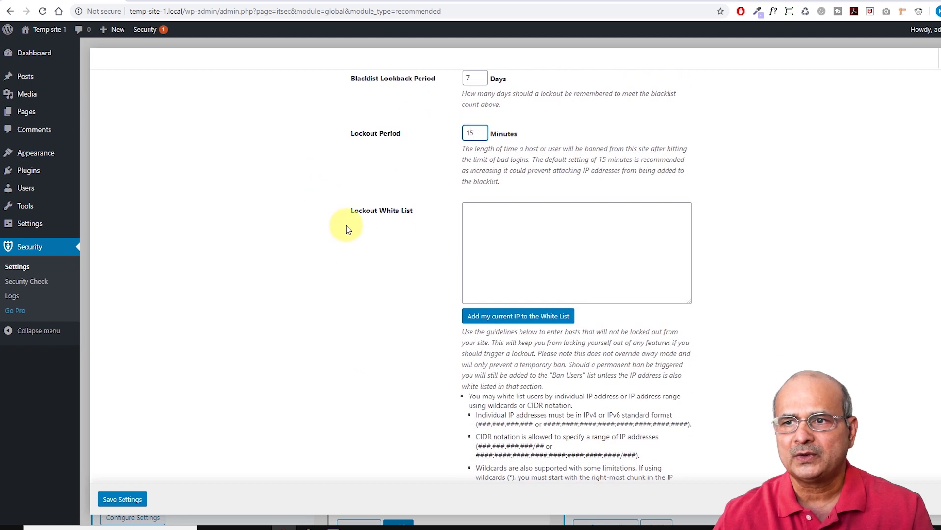
Enter 192.168.02.44/255 in the Lockout White List and add the current IP address to it.
{"action": "left_click", "coordinate": [479, 213]}
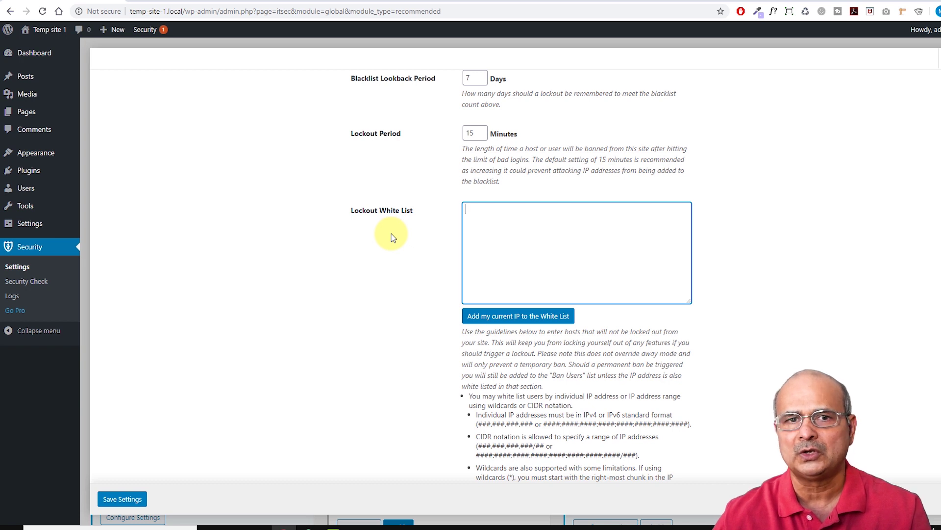
{"action": "type", "text": "1"}
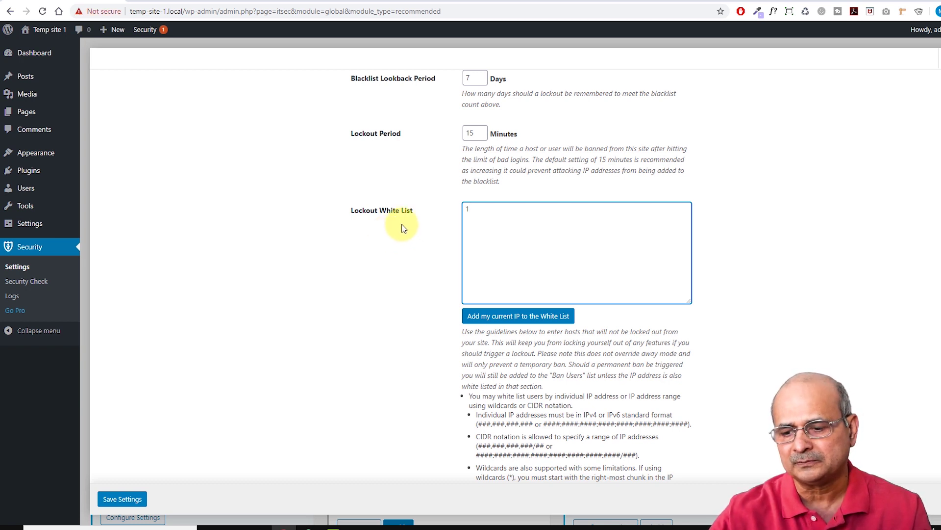
{"action": "type", "text": "9"}
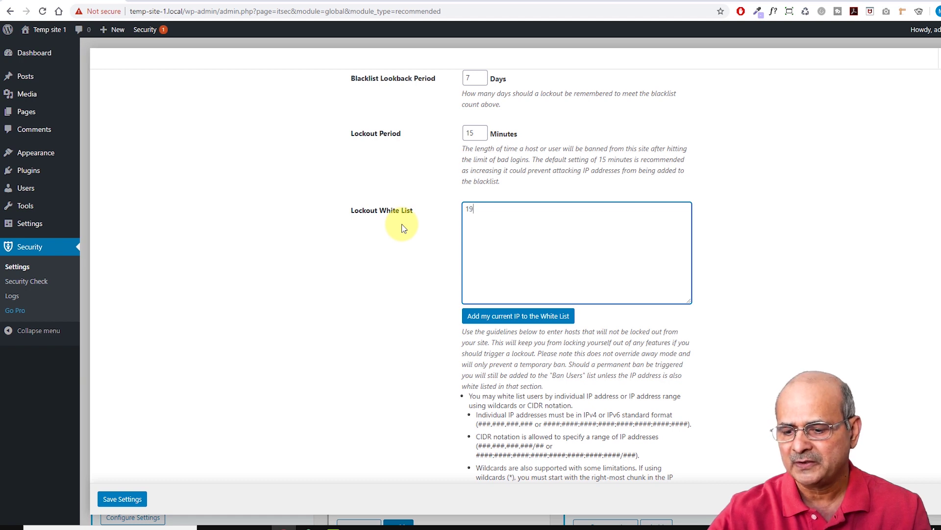
{"action": "type", "text": "2.168"}
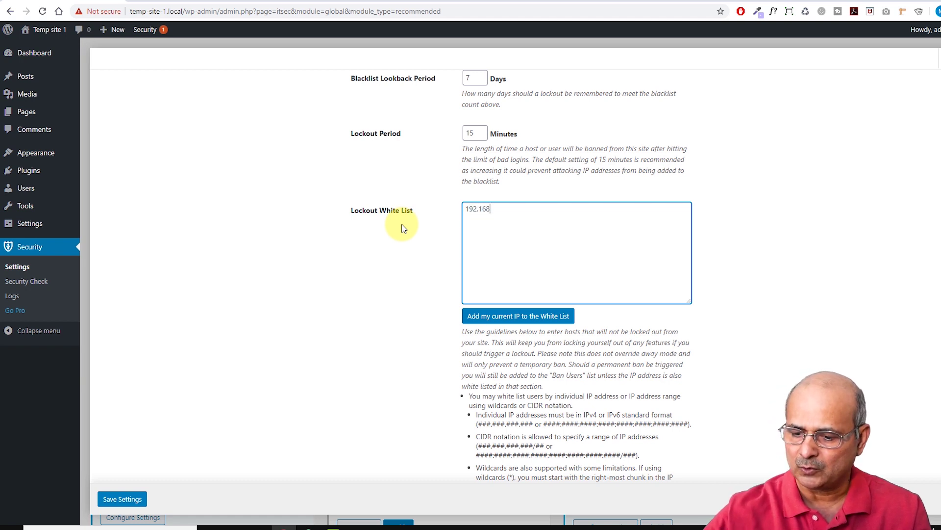
{"action": "type", "text": ".02.44"}
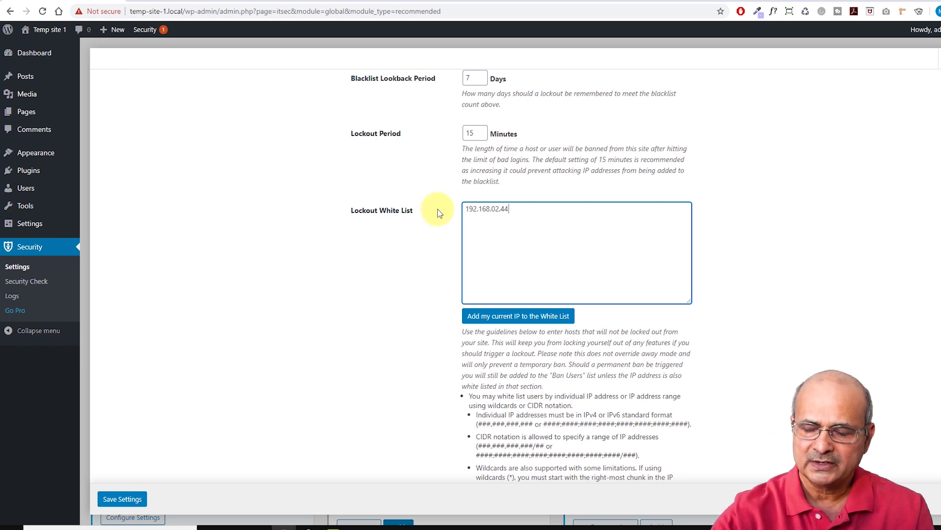
{"action": "type", "text": "/"}
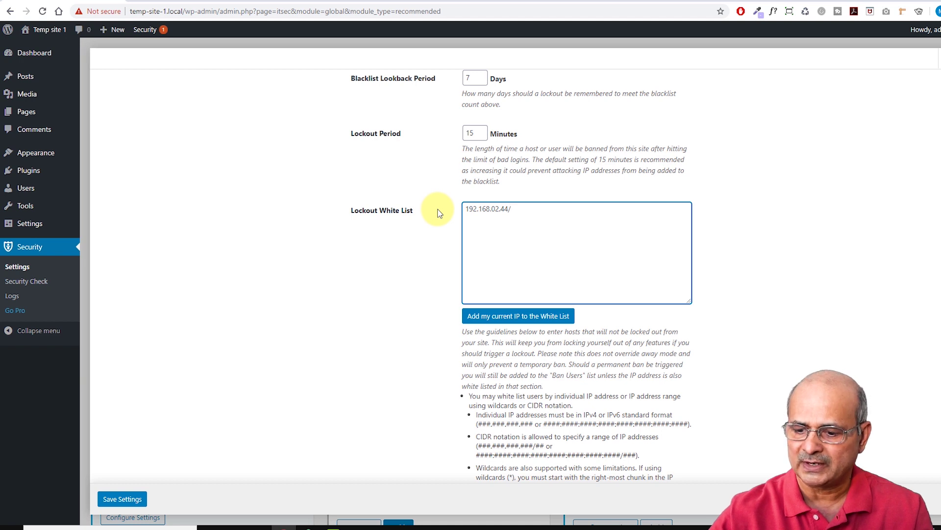
{"action": "type", "text": "255"}
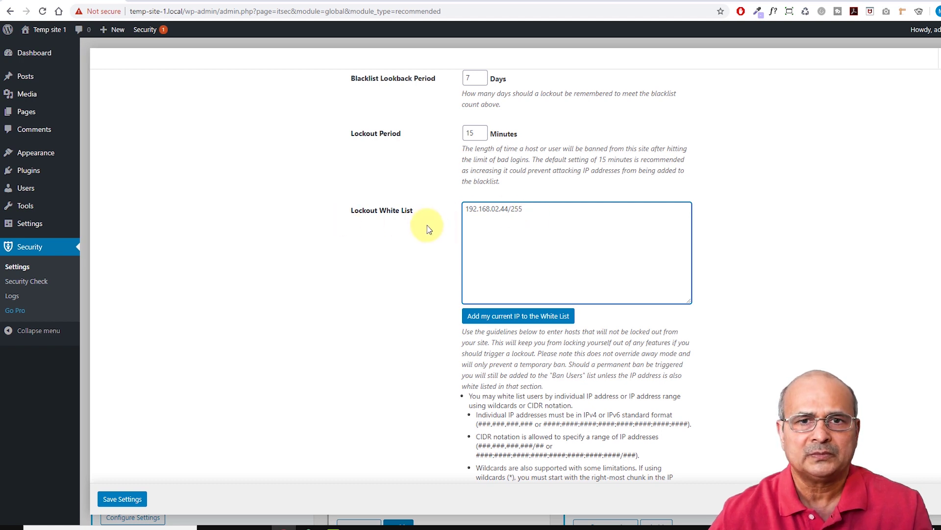
{"action": "scroll", "coordinate": [409, 234], "scroll_direction": "down", "scroll_amount": 1}
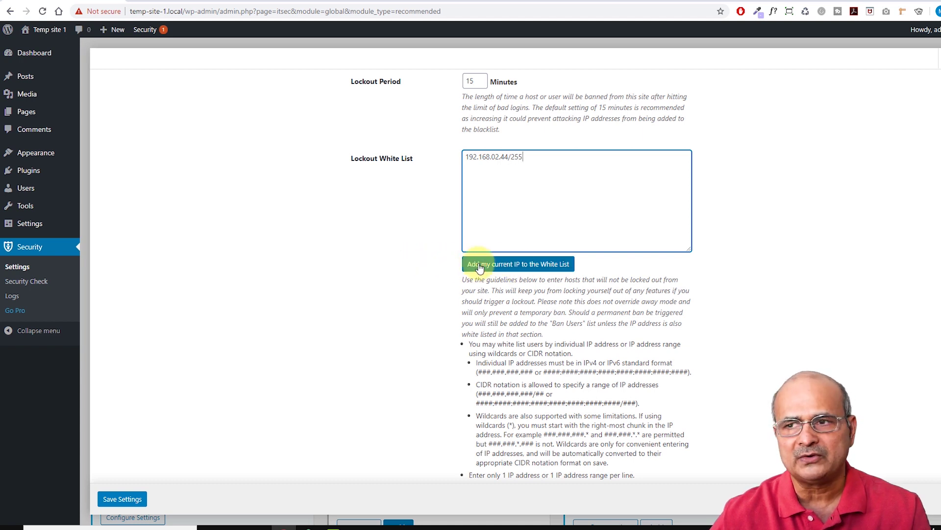
{"action": "left_click", "coordinate": [505, 268]}
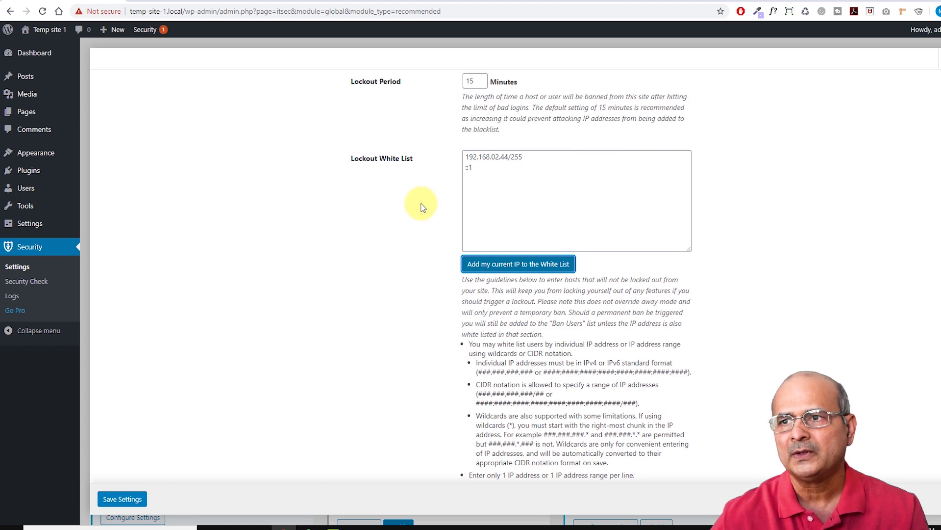
Open the IP address lookup linked below the Lockout White List guidelines and examine the tracked location on its map.
{"action": "scroll", "coordinate": [402, 238], "scroll_direction": "down", "scroll_amount": 5}
{"action": "scroll", "coordinate": [402, 237], "scroll_direction": "up", "scroll_amount": 2}
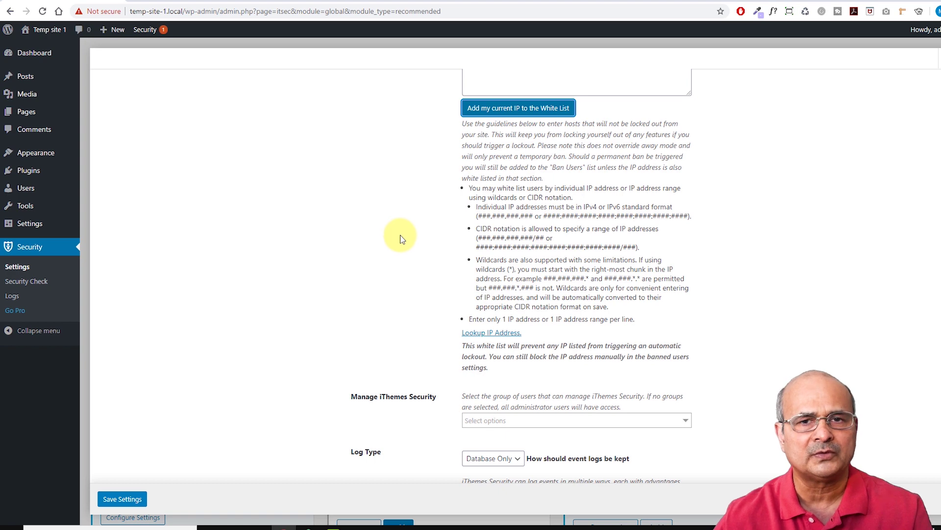
{"action": "scroll", "coordinate": [399, 237], "scroll_direction": "down", "scroll_amount": 2}
{"action": "scroll", "coordinate": [382, 235], "scroll_direction": "down", "scroll_amount": 1}
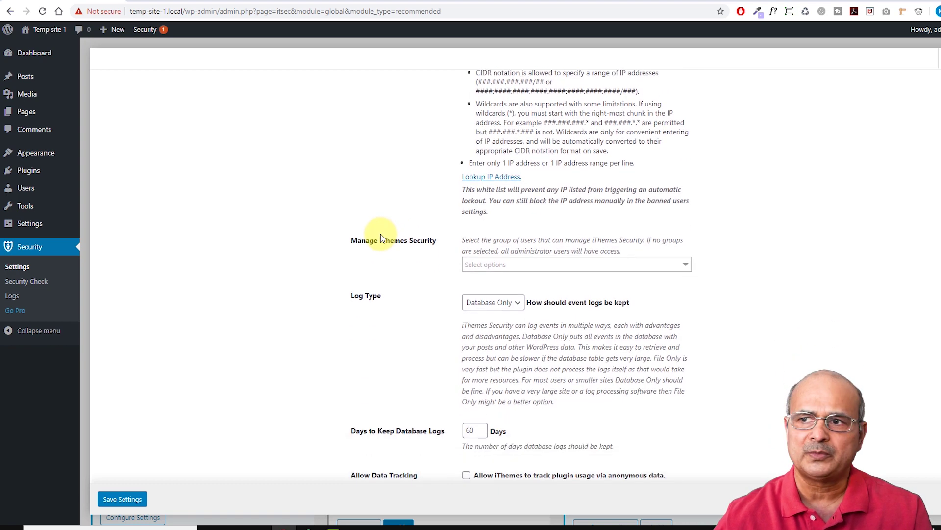
{"action": "left_click", "coordinate": [485, 177]}
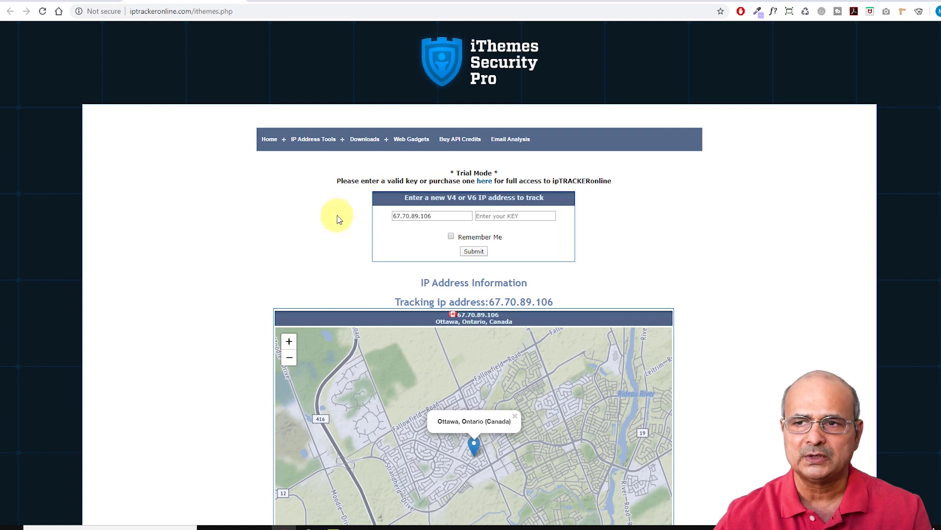
{"action": "scroll", "coordinate": [393, 394], "scroll_direction": "down", "scroll_amount": 2}
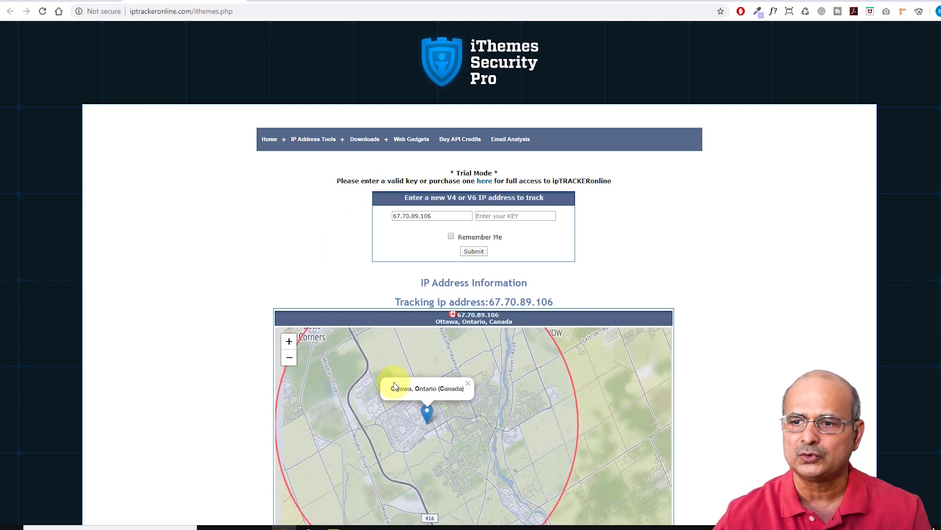
{"action": "scroll", "coordinate": [381, 392], "scroll_direction": "up", "scroll_amount": 2}
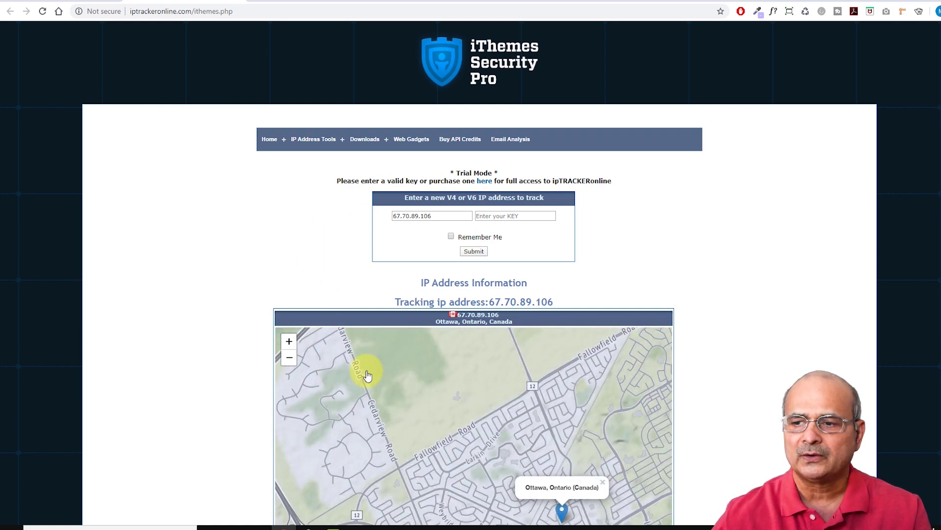
Return to the WordPress Global Settings and examine the user groups offered for Manage iThemes Security.
{"action": "scroll", "coordinate": [367, 375], "scroll_direction": "down", "scroll_amount": 1}
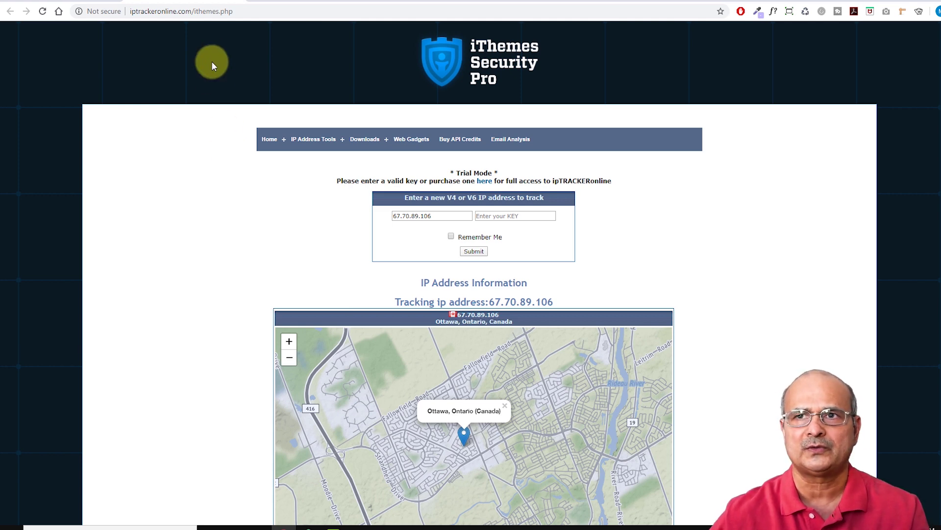
{"action": "left_click", "coordinate": [239, 3]}
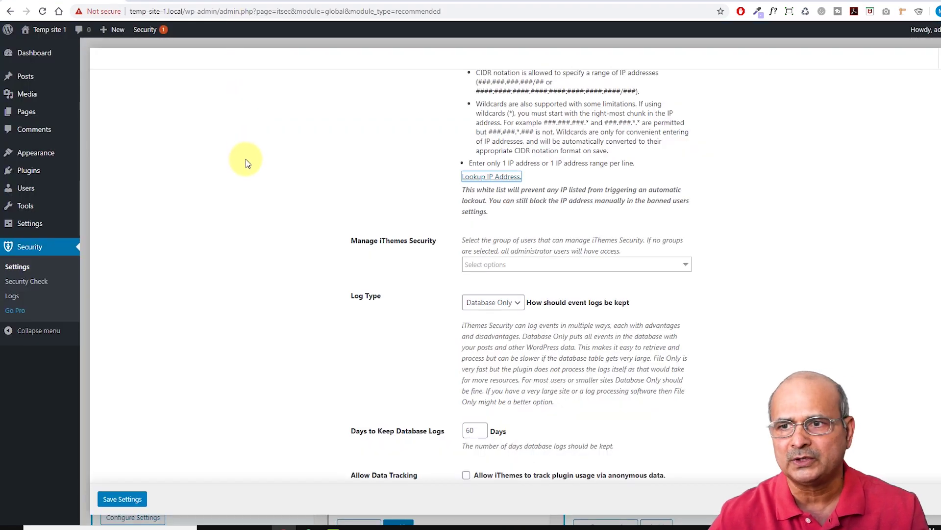
{"action": "scroll", "coordinate": [260, 185], "scroll_direction": "down", "scroll_amount": 1}
{"action": "scroll", "coordinate": [261, 185], "scroll_direction": "down", "scroll_amount": 1}
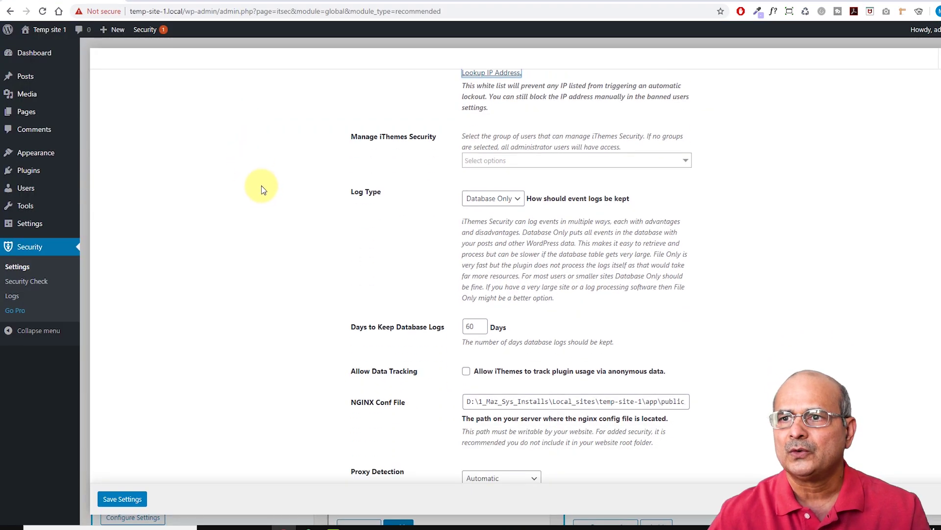
{"action": "scroll", "coordinate": [274, 171], "scroll_direction": "down", "scroll_amount": 1}
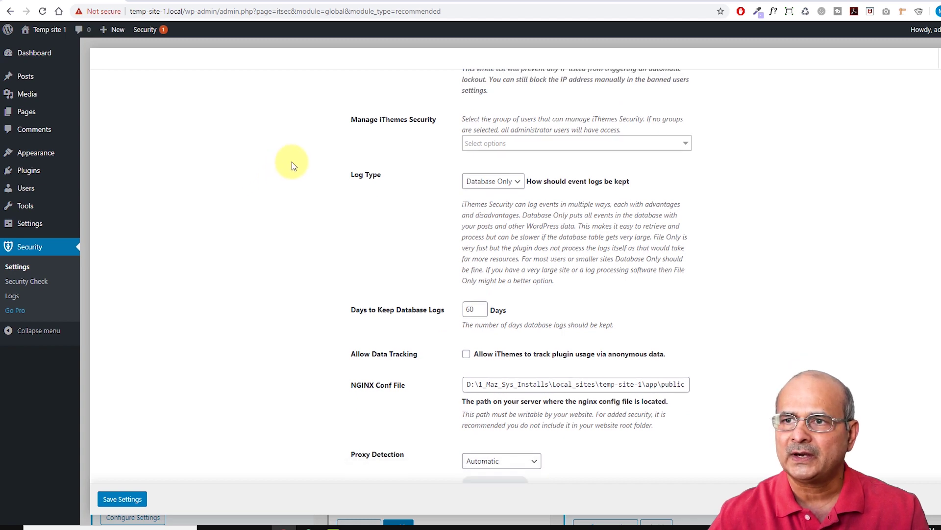
{"action": "scroll", "coordinate": [319, 125], "scroll_direction": "up", "scroll_amount": 1}
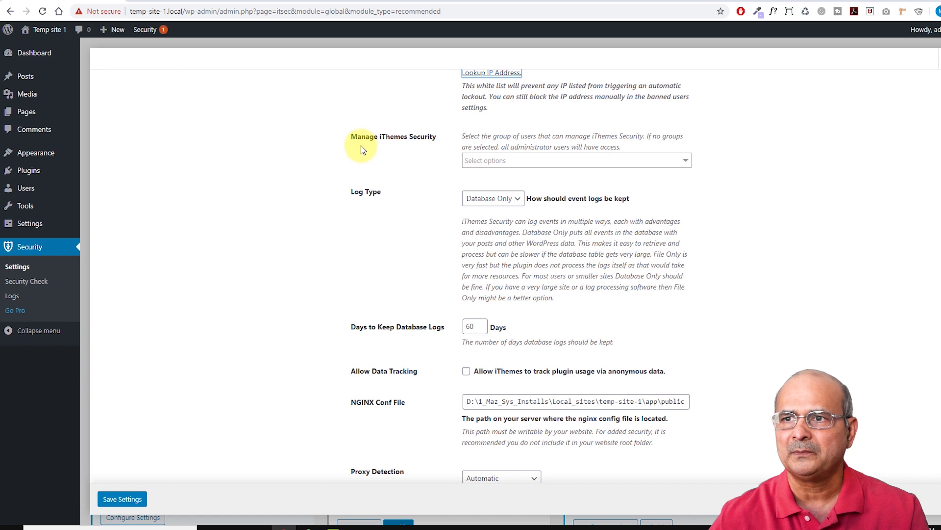
{"action": "left_click", "coordinate": [687, 161]}
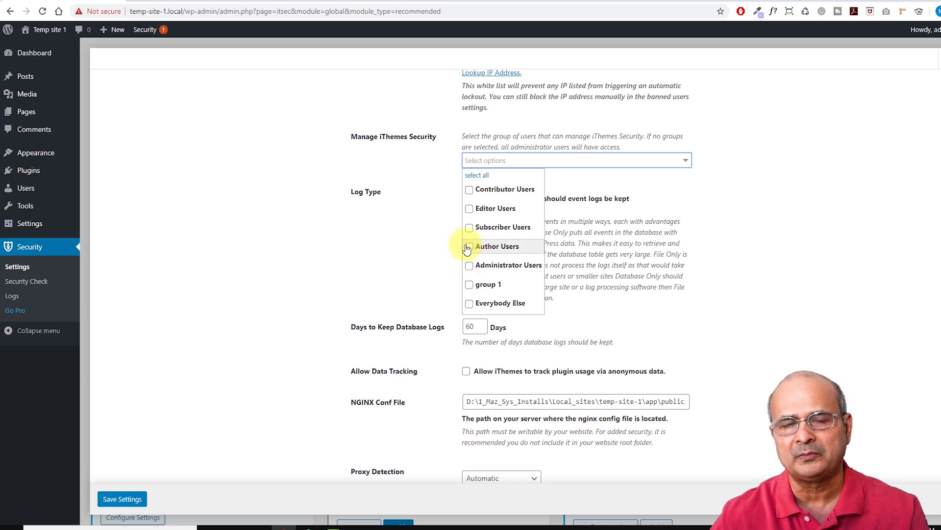
{"action": "left_click", "coordinate": [419, 233]}
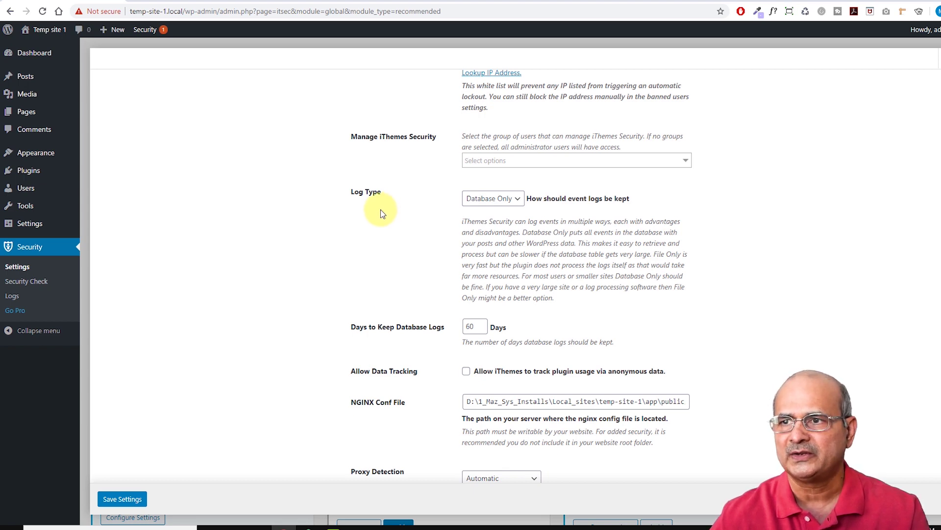
Examine the Log Type choices for event logs and the Days to Keep Database Logs setting.
{"action": "scroll", "coordinate": [380, 210], "scroll_direction": "down", "scroll_amount": 2}
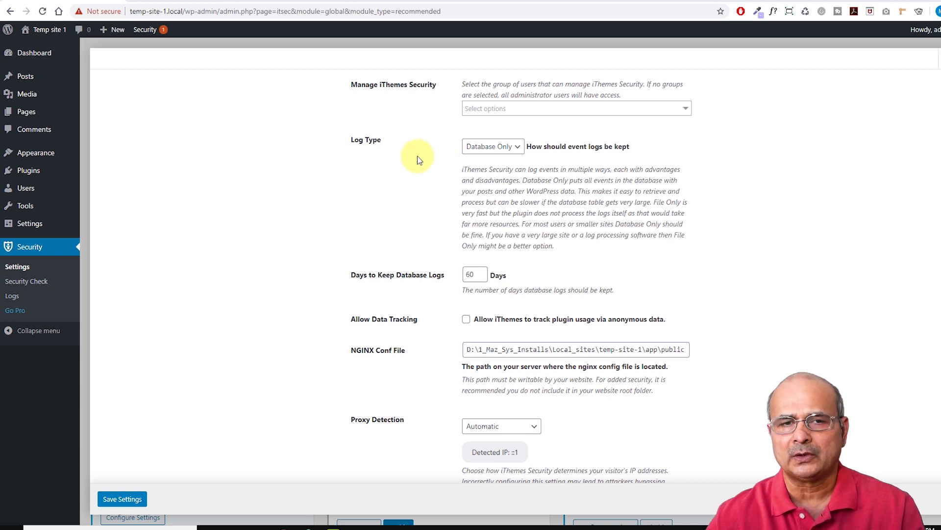
{"action": "left_click", "coordinate": [519, 150]}
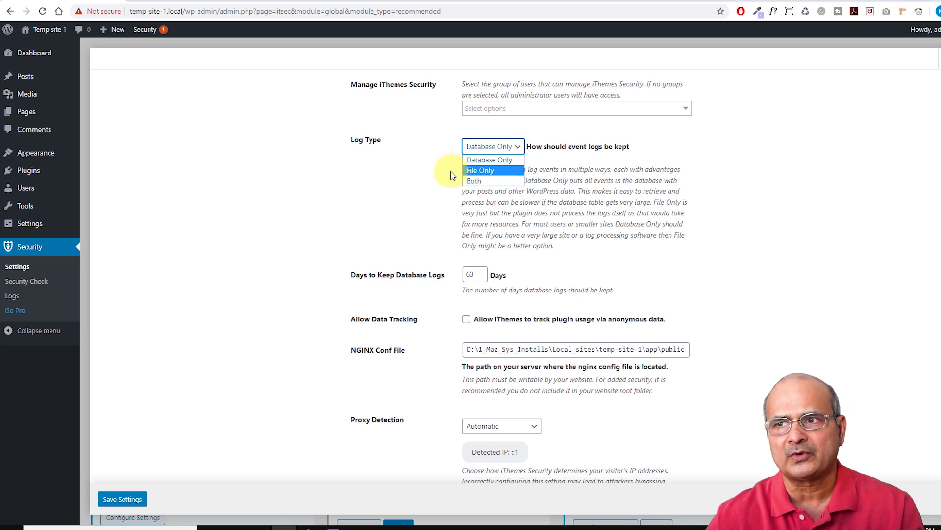
{"action": "left_click", "coordinate": [518, 150]}
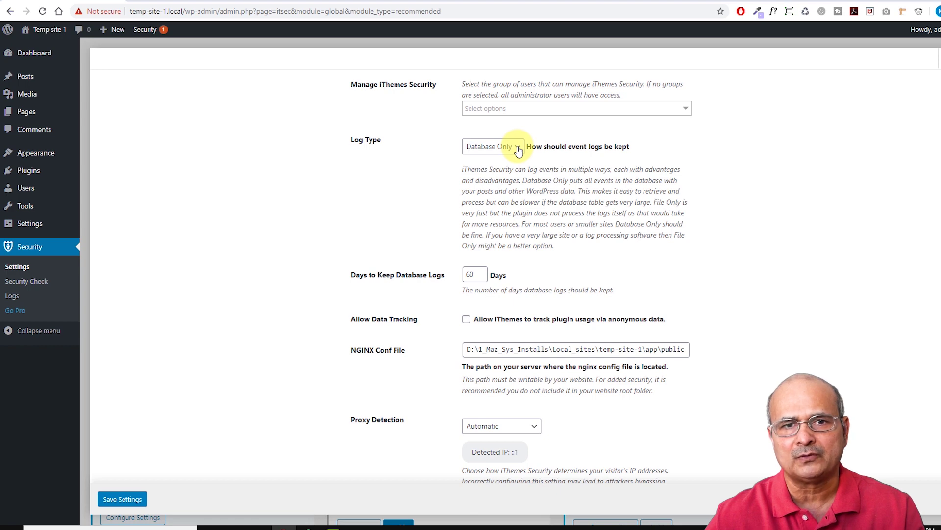
{"action": "left_click", "coordinate": [518, 151]}
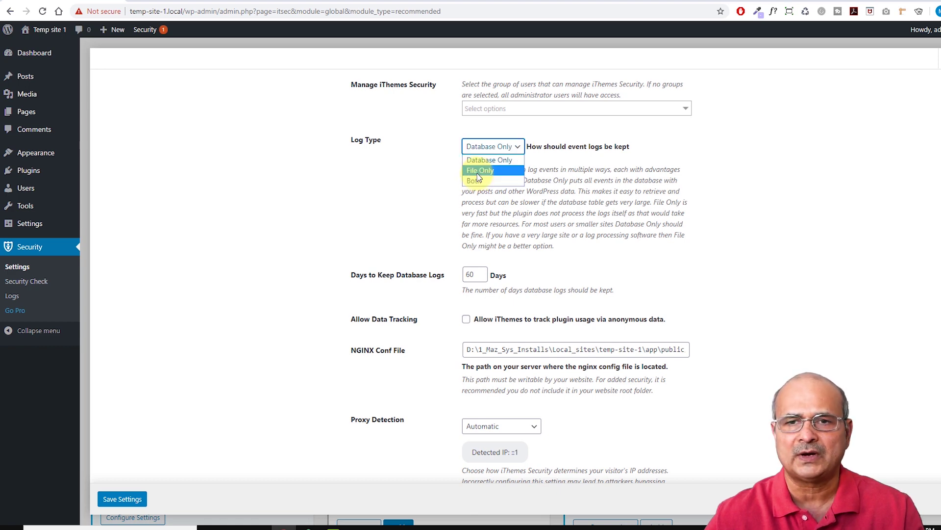
{"action": "left_click", "coordinate": [423, 172]}
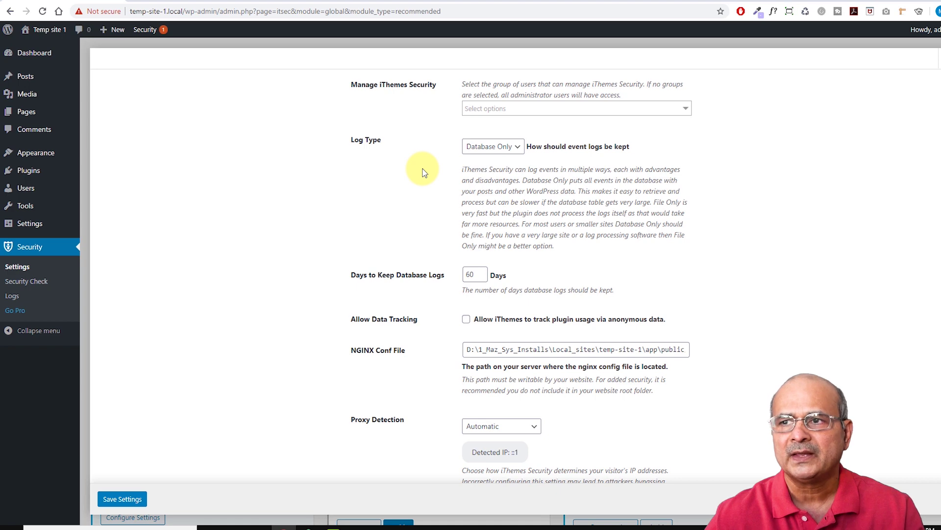
{"action": "scroll", "coordinate": [422, 173], "scroll_direction": "down", "scroll_amount": 2}
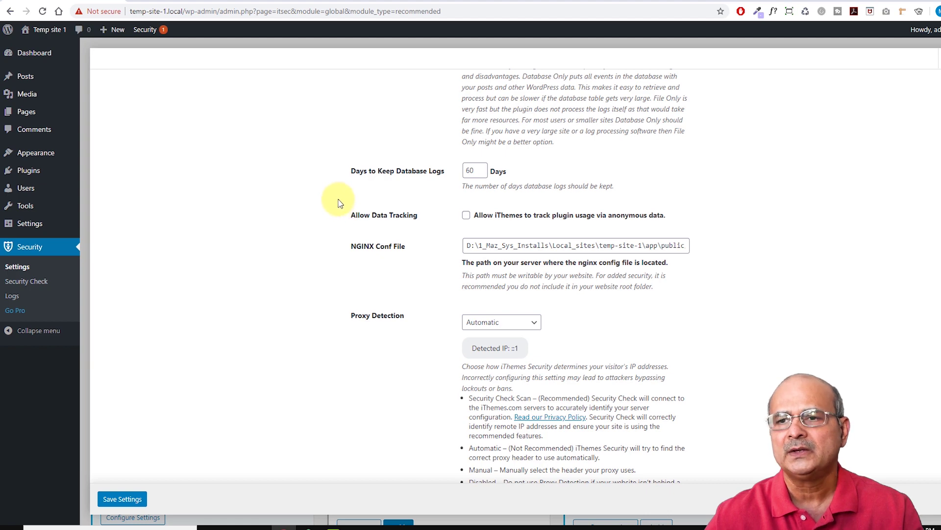
Examine the Allow Data Tracking and NGINX Conf File settings and the available Proxy Detection methods.
{"action": "scroll", "coordinate": [326, 206], "scroll_direction": "down", "scroll_amount": 1}
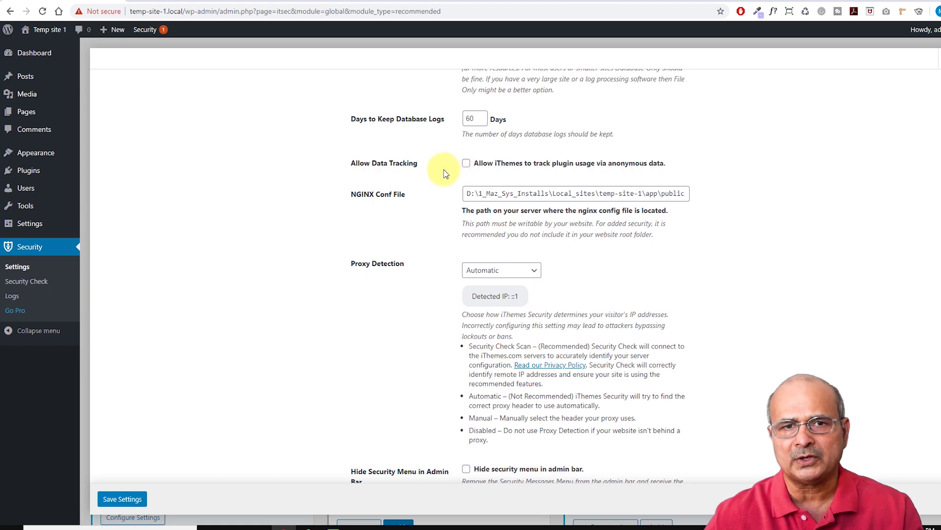
{"action": "scroll", "coordinate": [439, 175], "scroll_direction": "down", "scroll_amount": 2}
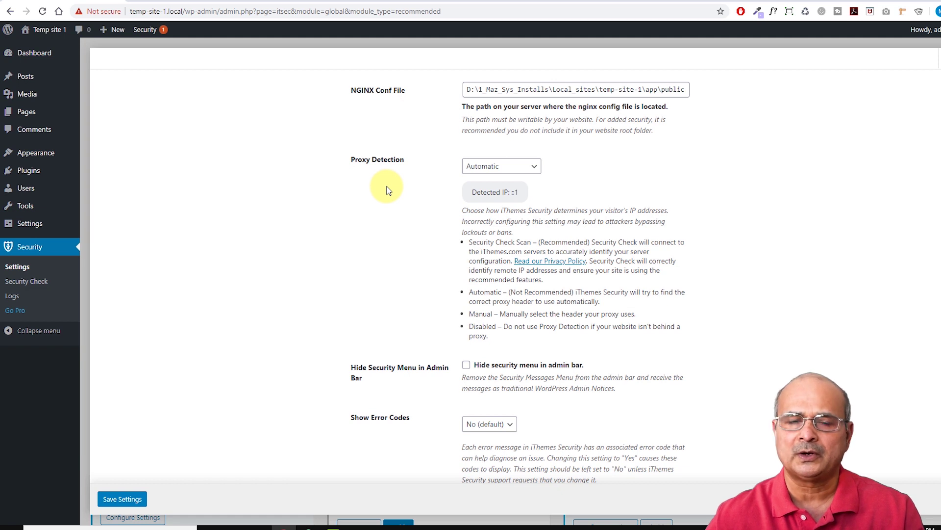
{"action": "left_click", "coordinate": [536, 168]}
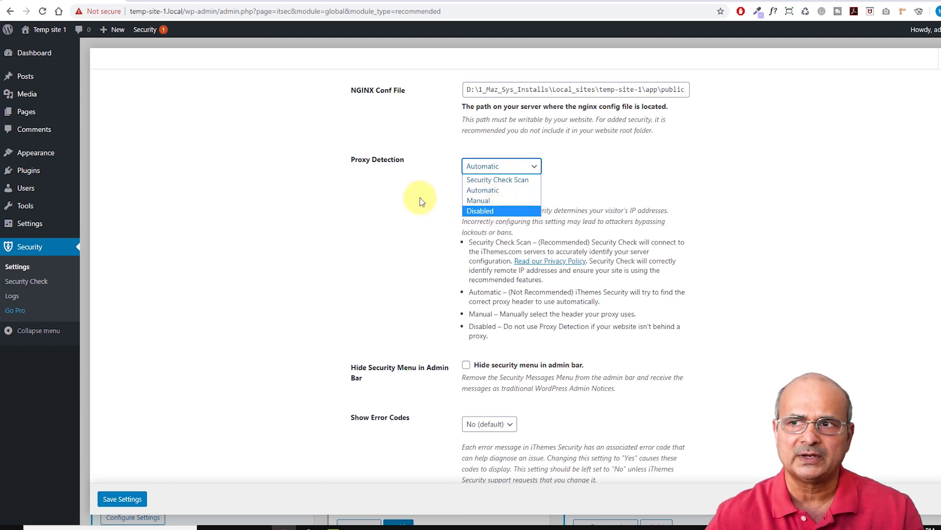
{"action": "left_click", "coordinate": [415, 160]}
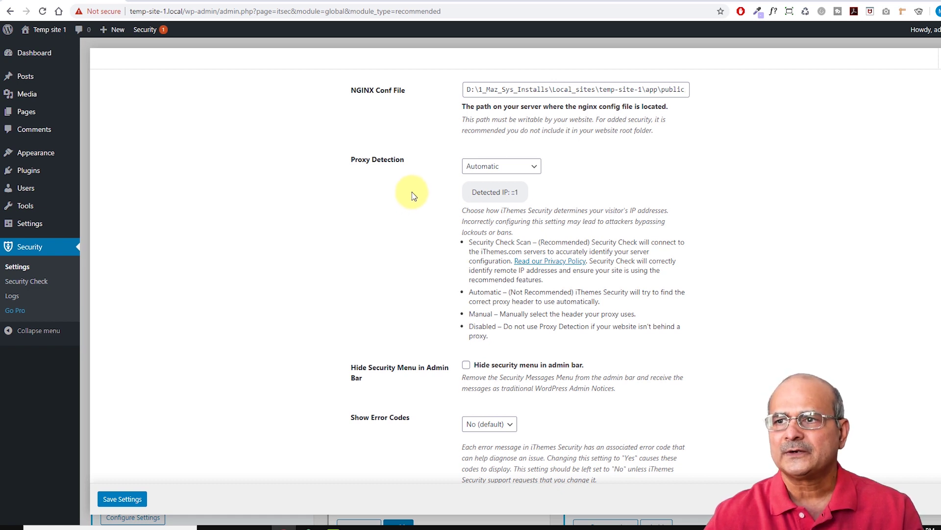
{"action": "left_click", "coordinate": [534, 169]}
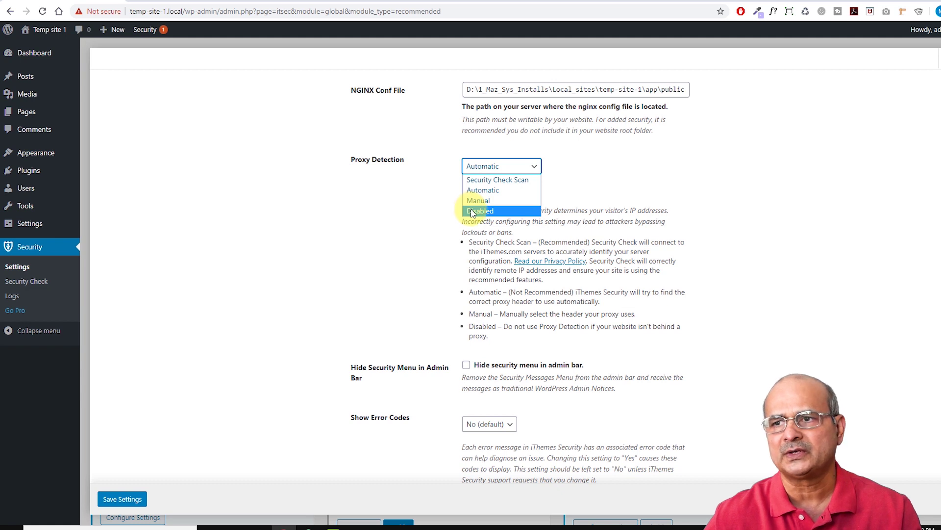
{"action": "left_click", "coordinate": [432, 211]}
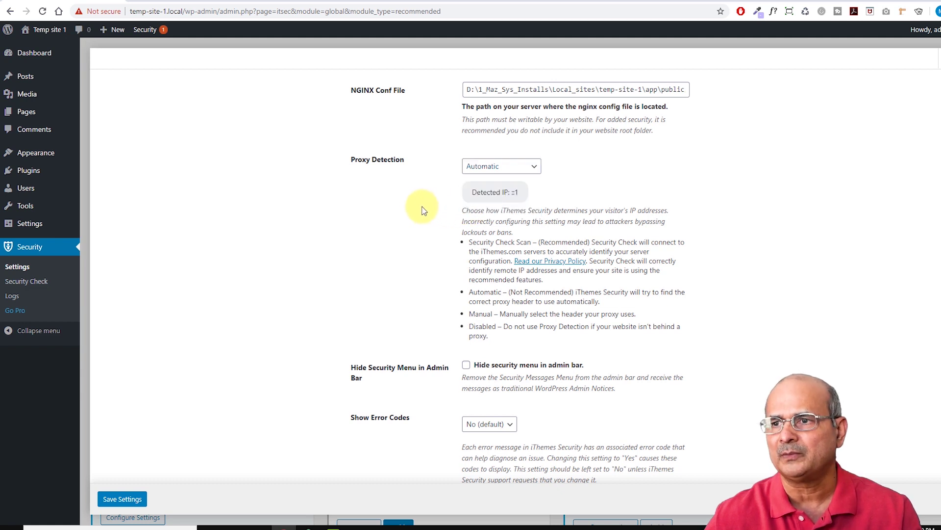
Examine the Hide Security Menu in Admin Bar setting and the Show Error Codes choices.
{"action": "scroll", "coordinate": [407, 211], "scroll_direction": "down", "scroll_amount": 1}
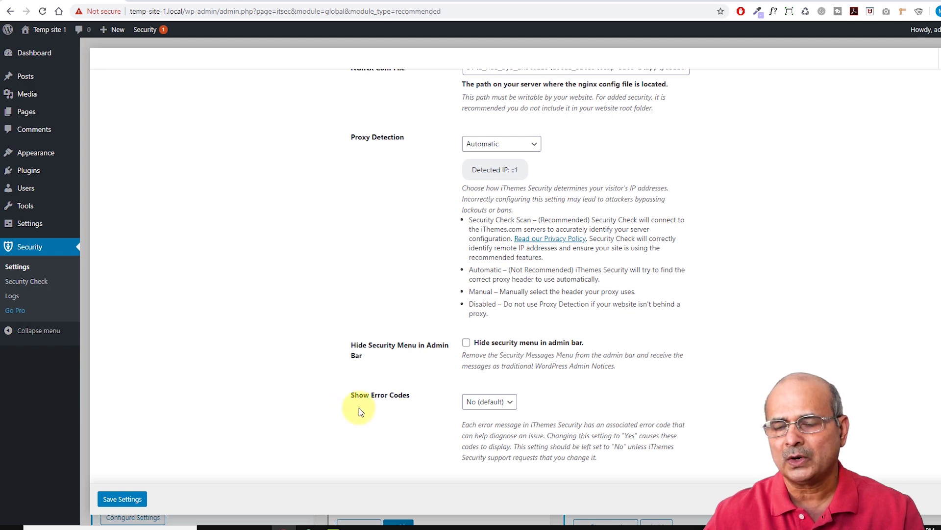
{"action": "left_click", "coordinate": [512, 403]}
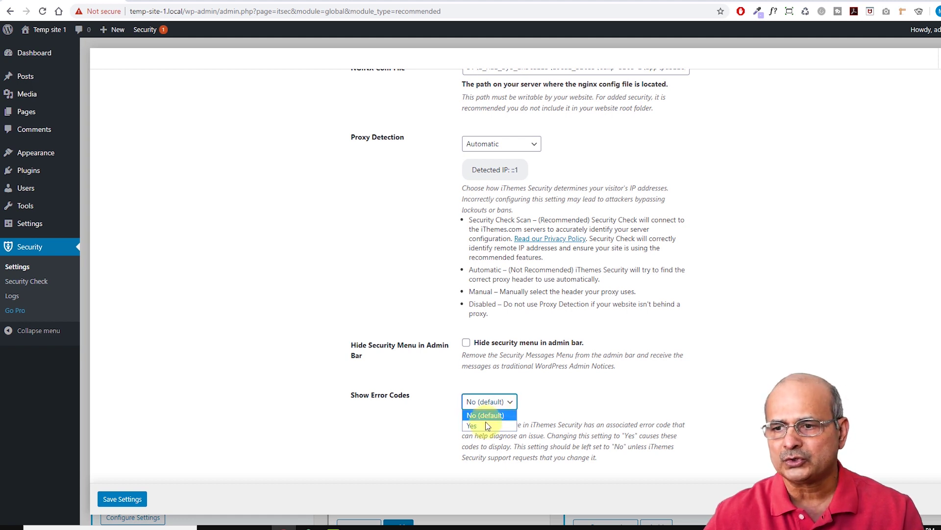
{"action": "left_click", "coordinate": [522, 401]}
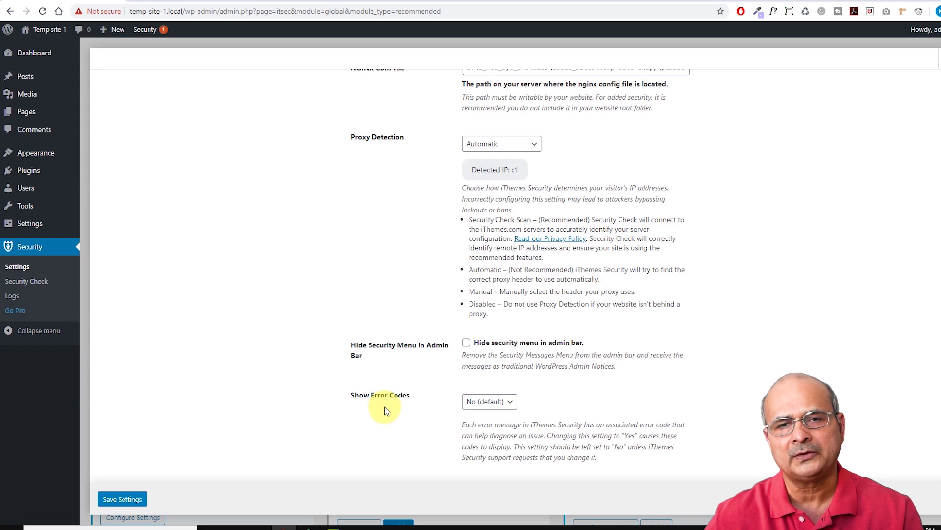
Review the Global Settings from end to end and close them to return to the module overview.
{"action": "scroll", "coordinate": [780, 236], "scroll_direction": "up", "scroll_amount": 8}
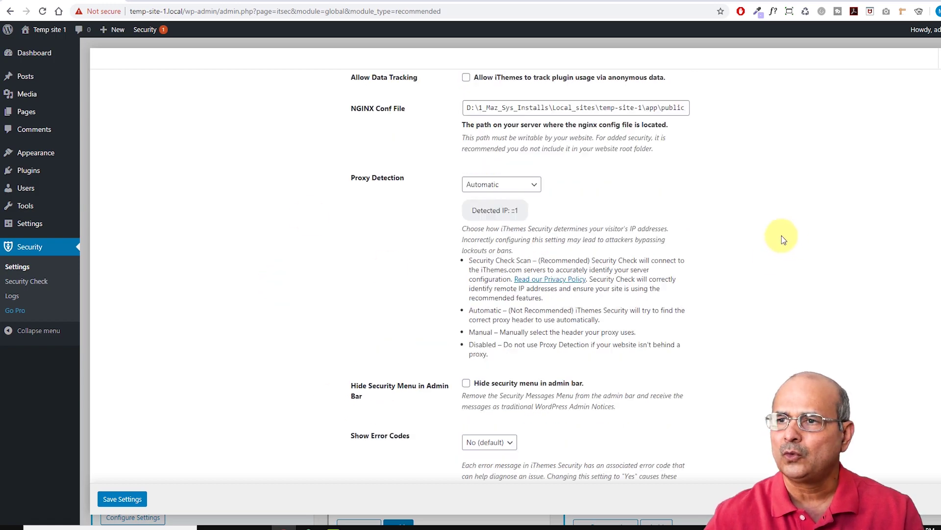
{"action": "scroll", "coordinate": [764, 243], "scroll_direction": "up", "scroll_amount": 12}
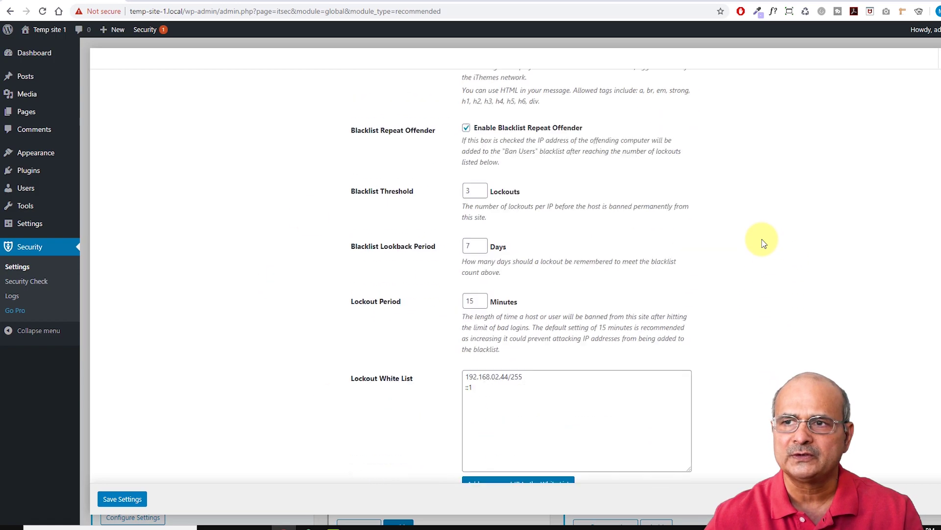
{"action": "scroll", "coordinate": [764, 243], "scroll_direction": "down", "scroll_amount": 8}
{"action": "scroll", "coordinate": [763, 244], "scroll_direction": "down", "scroll_amount": 10}
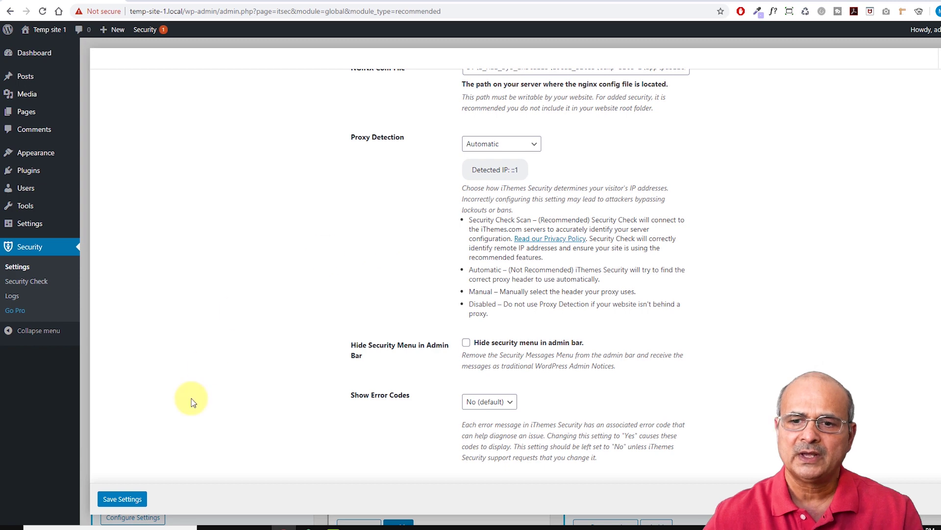
{"action": "left_click", "coordinate": [118, 501]}
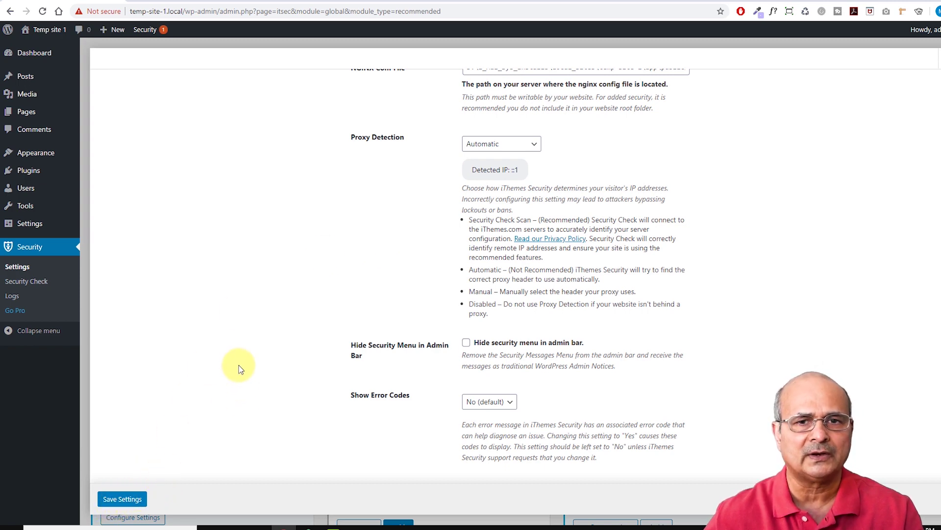
{"action": "scroll", "coordinate": [240, 369], "scroll_direction": "up", "scroll_amount": 20}
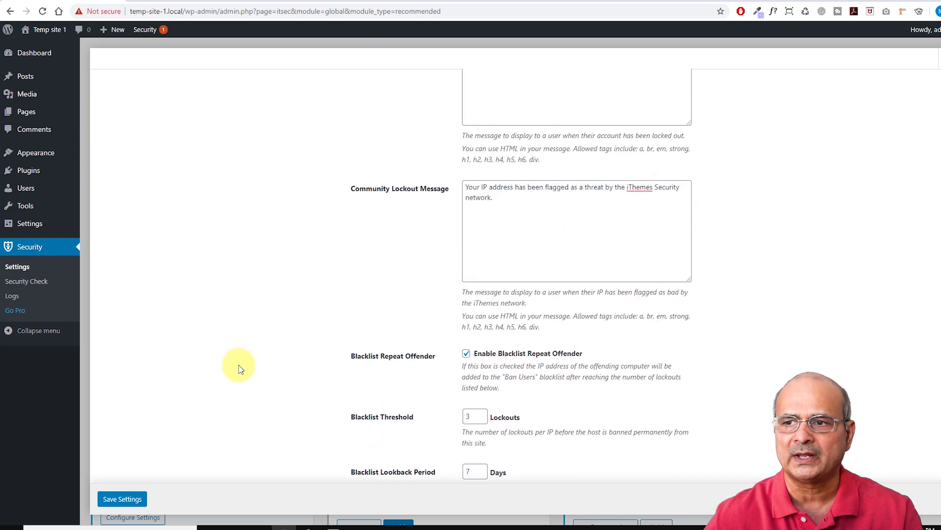
{"action": "scroll", "coordinate": [240, 369], "scroll_direction": "up", "scroll_amount": 7}
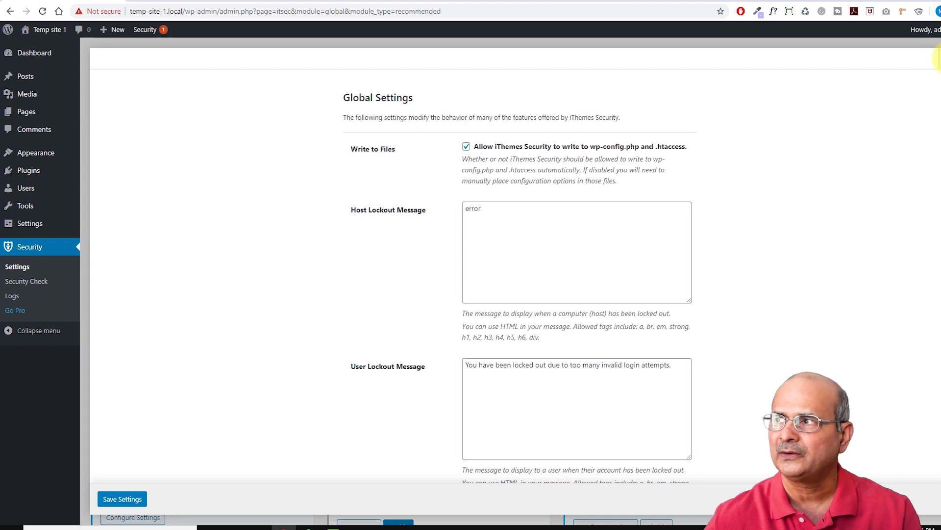
{"action": "left_click", "coordinate": [937, 58]}
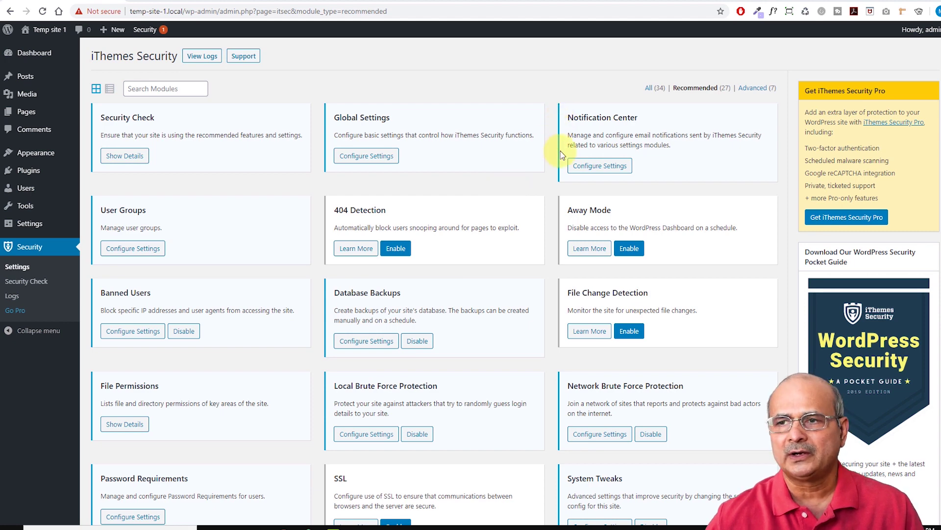
Open the Notification Center configuration and examine its From Email and Default Recipients settings.
{"action": "left_click", "coordinate": [601, 165]}
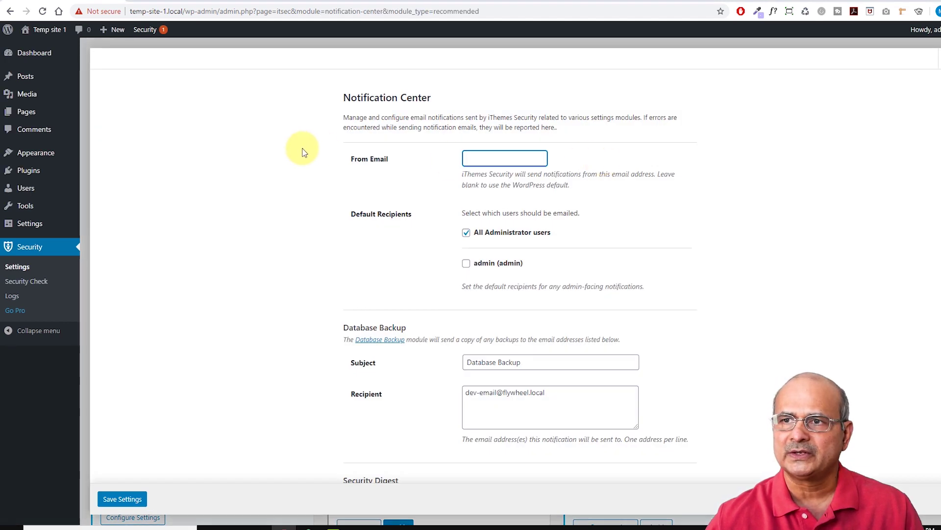
{"action": "scroll", "coordinate": [310, 167], "scroll_direction": "down", "scroll_amount": 2}
{"action": "scroll", "coordinate": [316, 165], "scroll_direction": "up", "scroll_amount": 2}
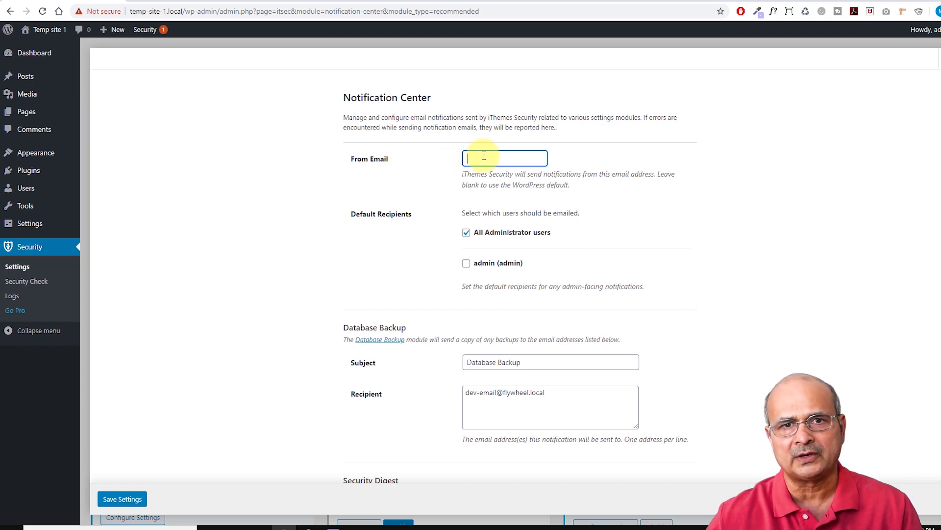
{"action": "left_click", "coordinate": [415, 178]}
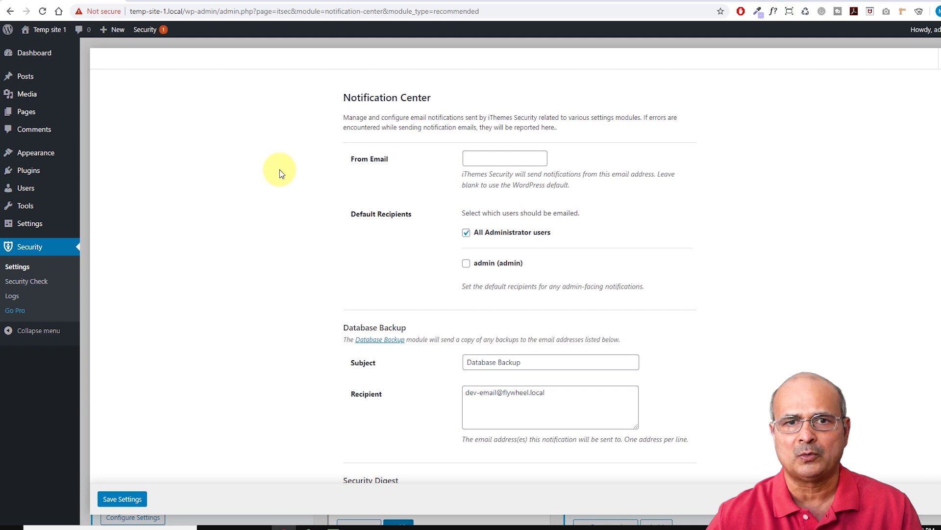
{"action": "scroll", "coordinate": [289, 175], "scroll_direction": "down", "scroll_amount": 1}
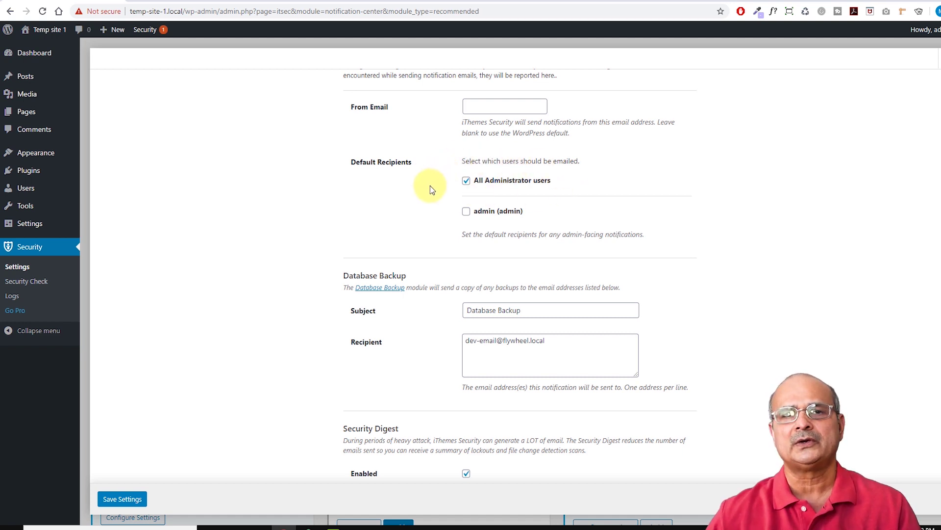
{"action": "double_click", "coordinate": [466, 211]}
Set the Security Digest notification's schedule to Weekly.
{"action": "scroll", "coordinate": [310, 206], "scroll_direction": "down", "scroll_amount": 2}
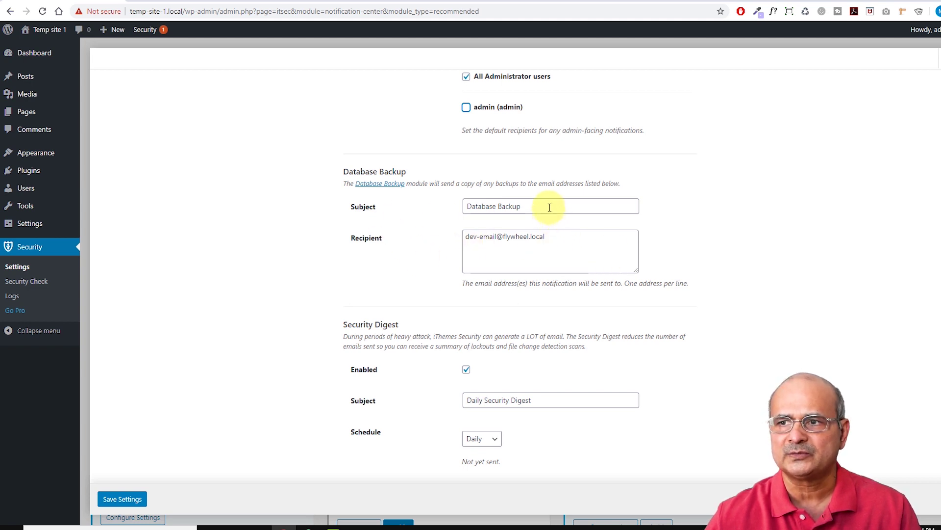
{"action": "scroll", "coordinate": [308, 269], "scroll_direction": "down", "scroll_amount": 3}
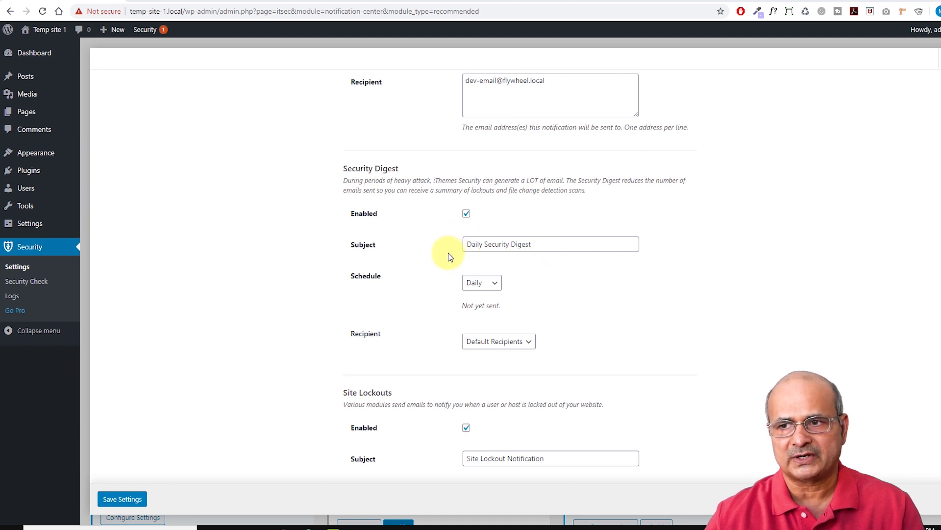
{"action": "scroll", "coordinate": [436, 258], "scroll_direction": "down", "scroll_amount": 1}
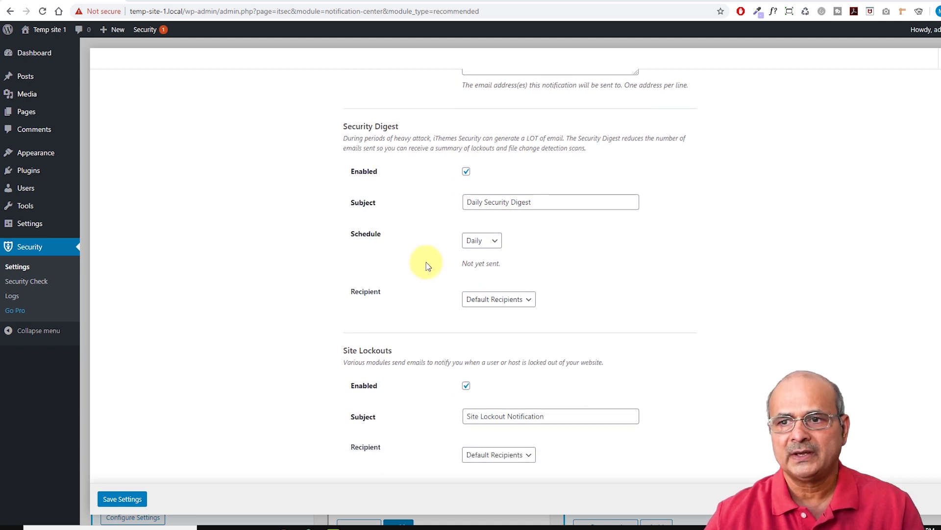
{"action": "left_click", "coordinate": [496, 236]}
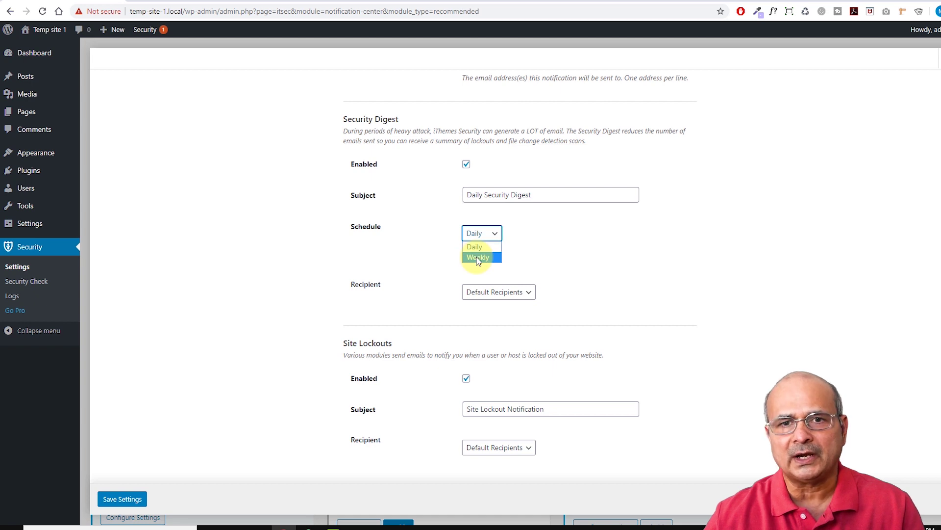
{"action": "left_click", "coordinate": [478, 258]}
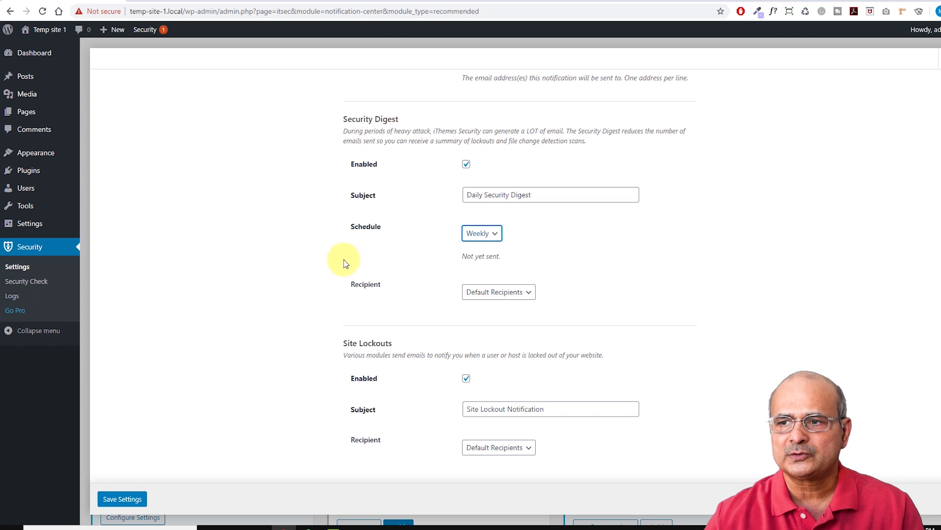
Try the Custom recipient option for the Security Digest and switch it back to Default Recipients.
{"action": "left_click", "coordinate": [528, 291]}
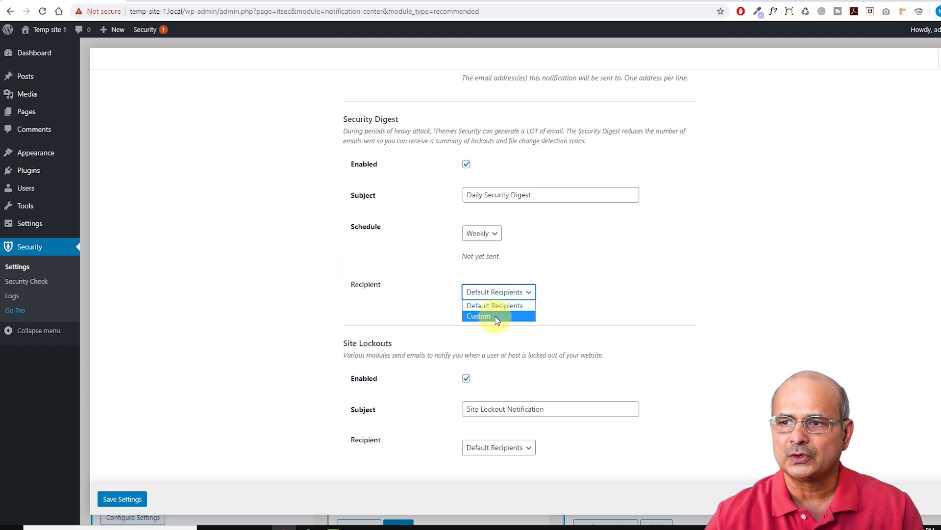
{"action": "left_click", "coordinate": [478, 317]}
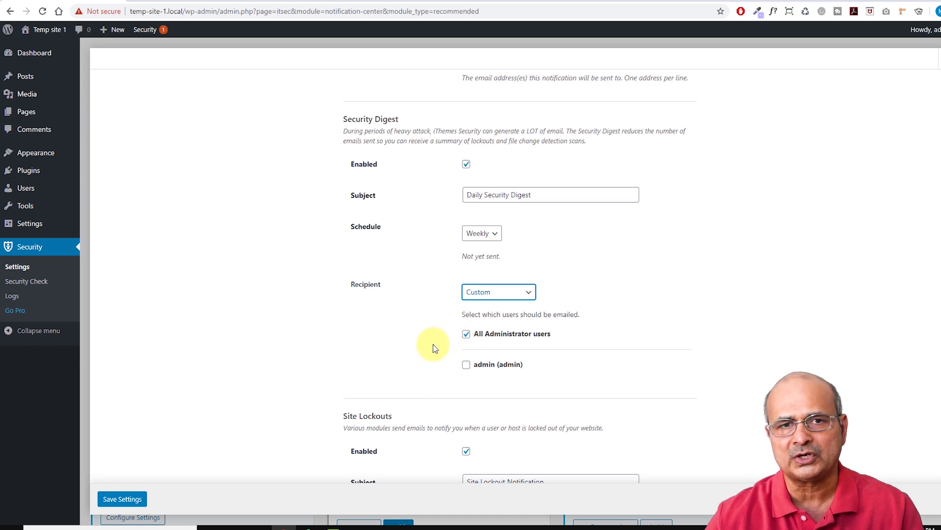
{"action": "left_click", "coordinate": [529, 292]}
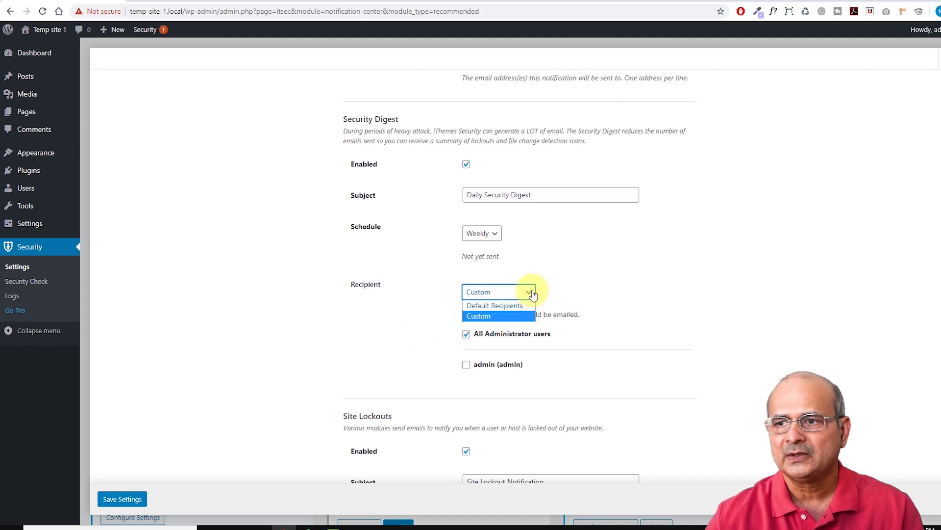
{"action": "left_click", "coordinate": [504, 307]}
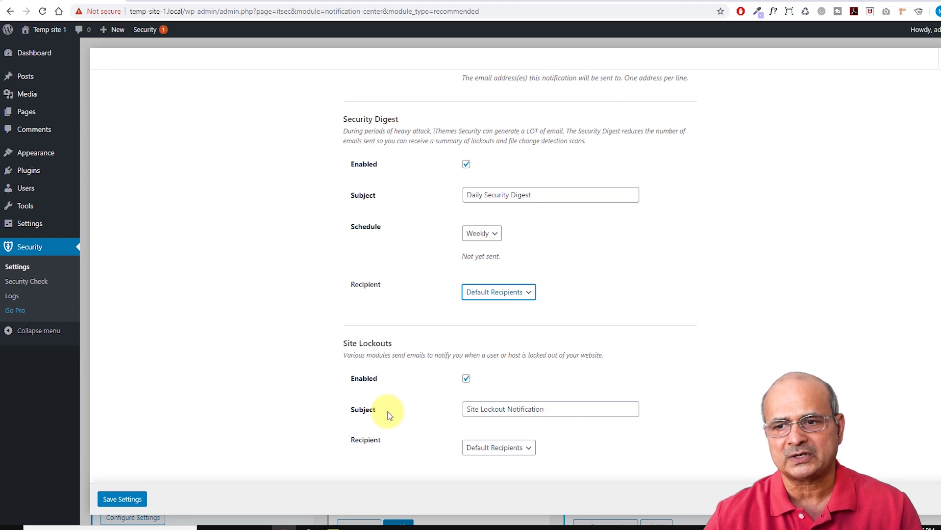
Check the Site Lockouts recipient setting and close the Notification Center to return to the module overview.
{"action": "left_click", "coordinate": [527, 449]}
{"action": "left_click", "coordinate": [528, 448]}
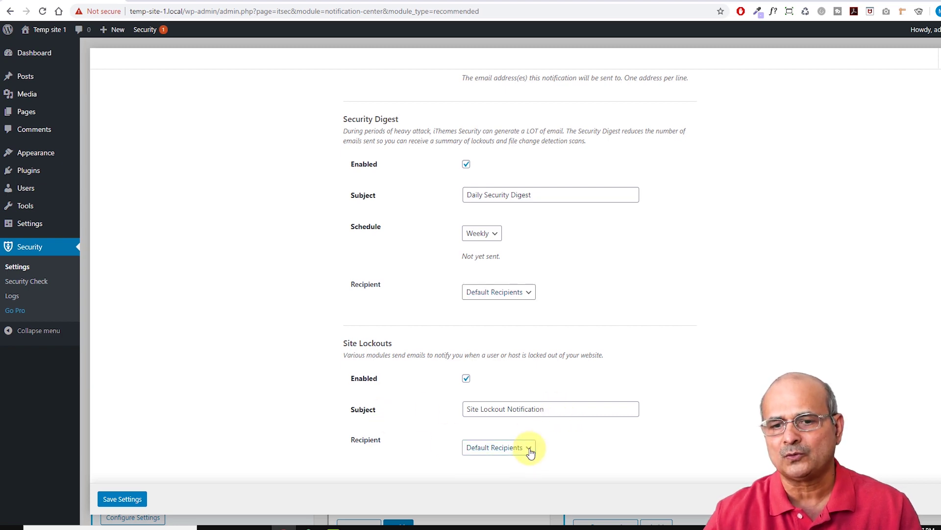
{"action": "scroll", "coordinate": [313, 427], "scroll_direction": "up", "scroll_amount": 7}
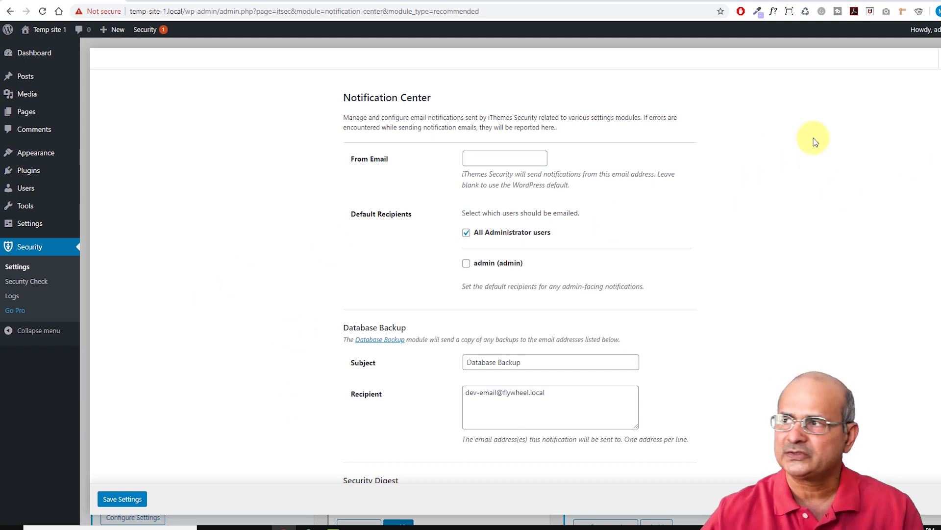
{"action": "left_click", "coordinate": [937, 58]}
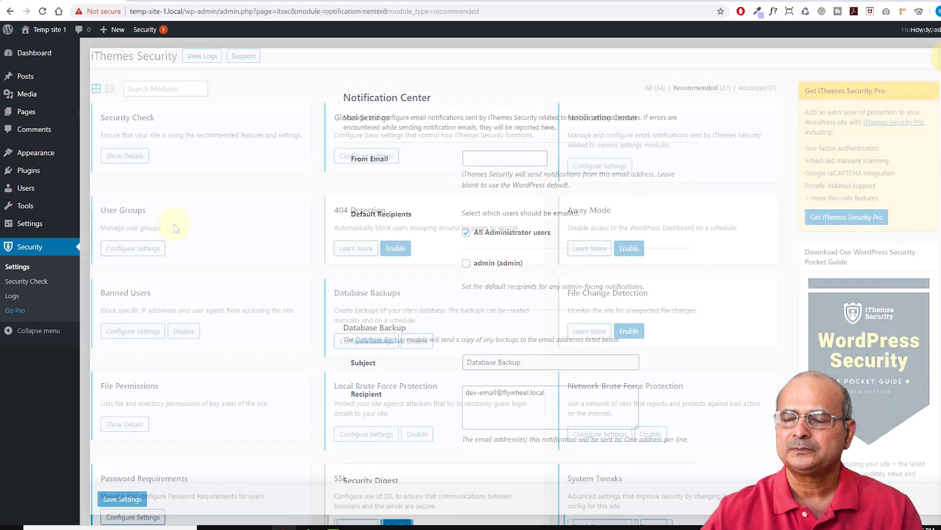
Open the User Groups configuration and examine the Editor Users features and the Administrator Users group's role assignments.
{"action": "left_click", "coordinate": [133, 249]}
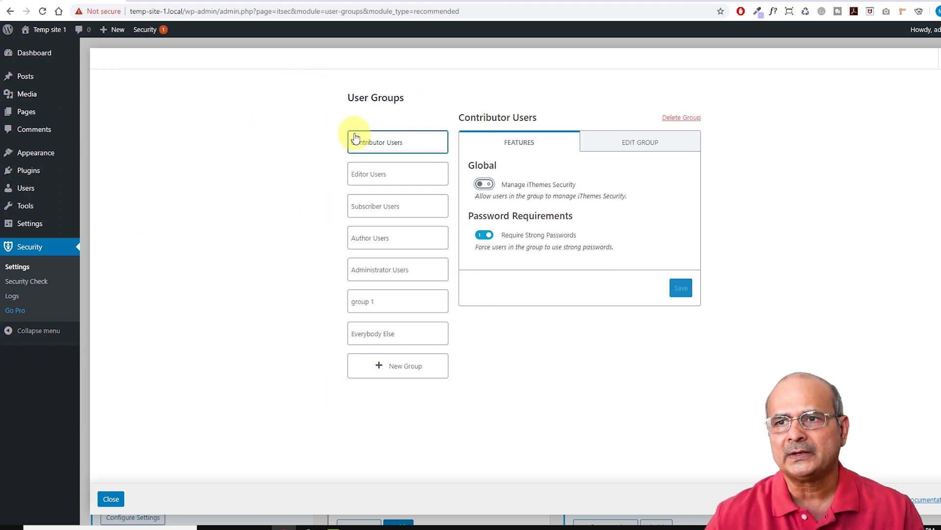
{"action": "left_click", "coordinate": [378, 175]}
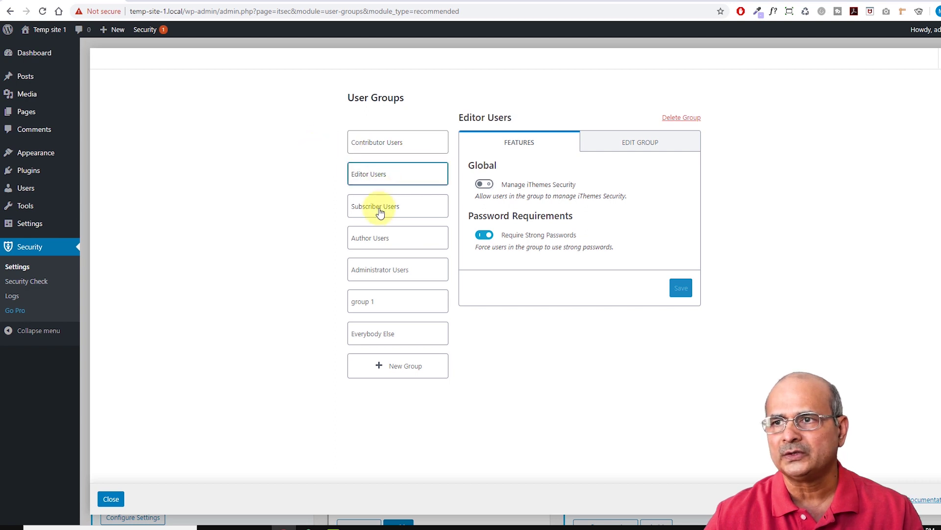
{"action": "left_click", "coordinate": [664, 147]}
{"action": "left_click", "coordinate": [389, 269]}
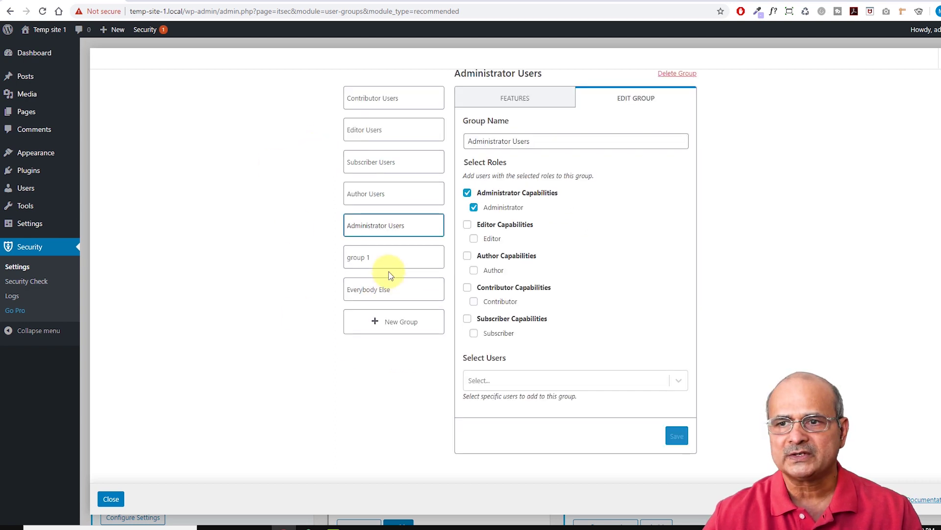
Create a new user group named "group 2" with the Administrator and Editor capabilities.
{"action": "left_click", "coordinate": [411, 326]}
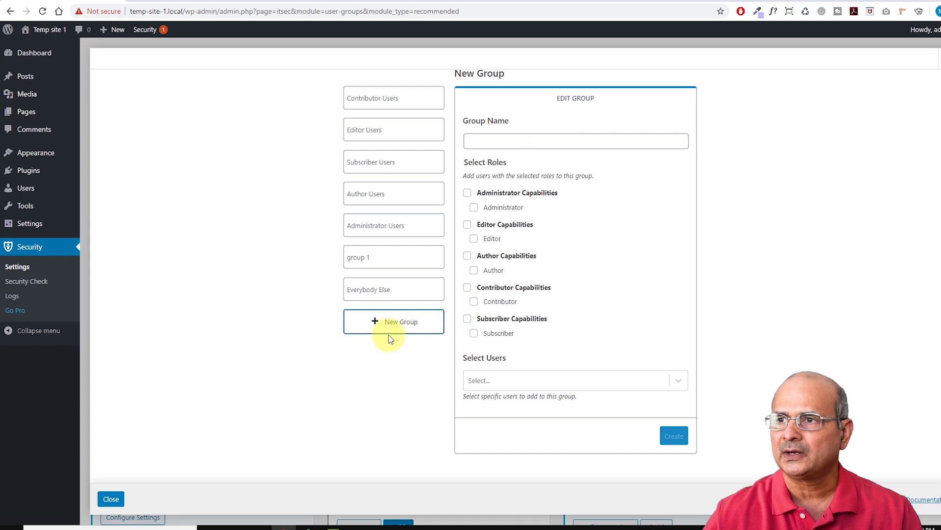
{"action": "left_click", "coordinate": [493, 141]}
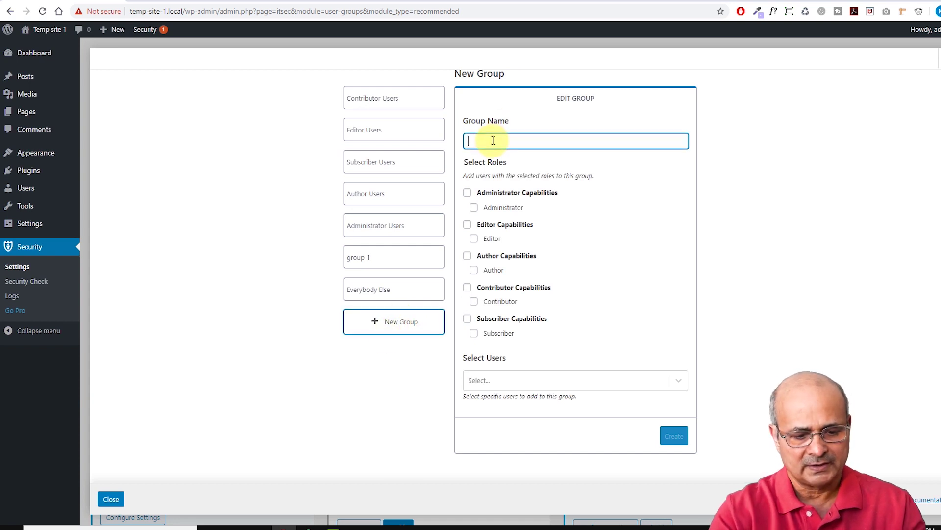
{"action": "type", "text": "group 2"}
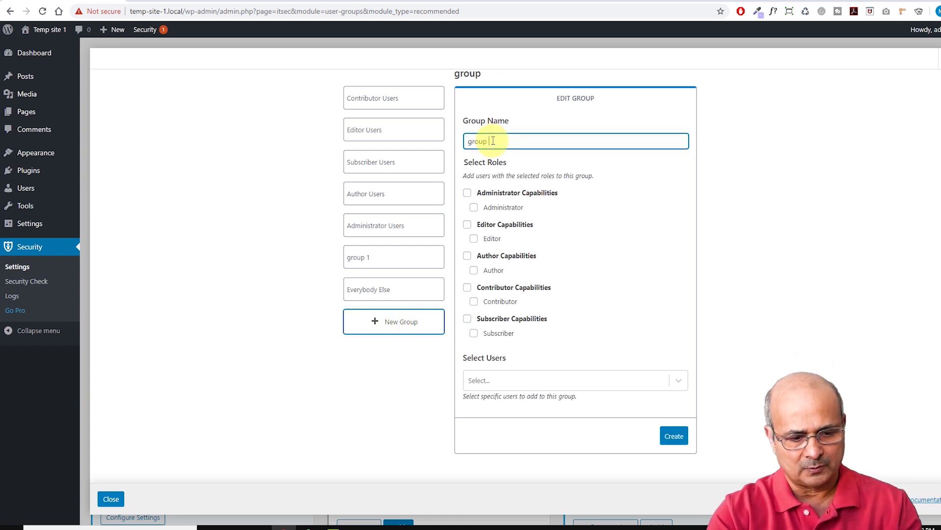
{"action": "left_click", "coordinate": [466, 202]}
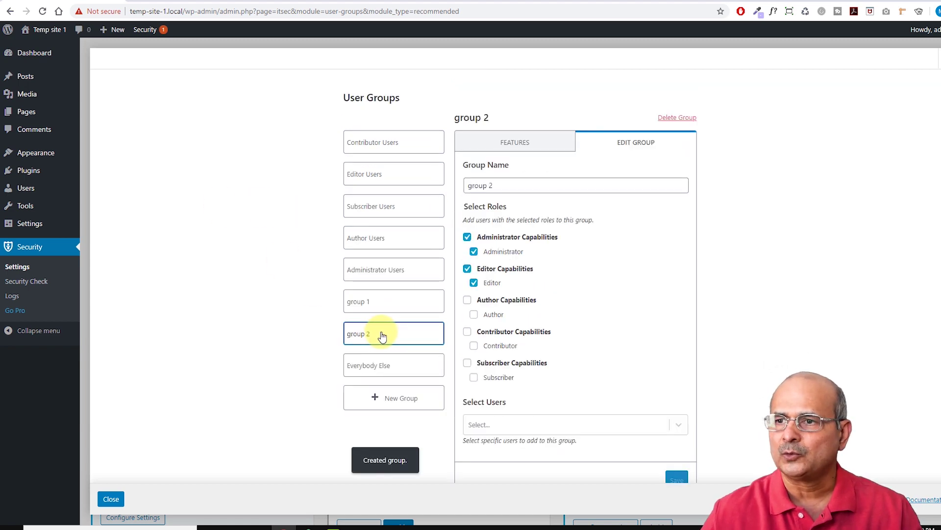
Remove the Editor capabilities from group 2 and save the group.
{"action": "left_click", "coordinate": [473, 283]}
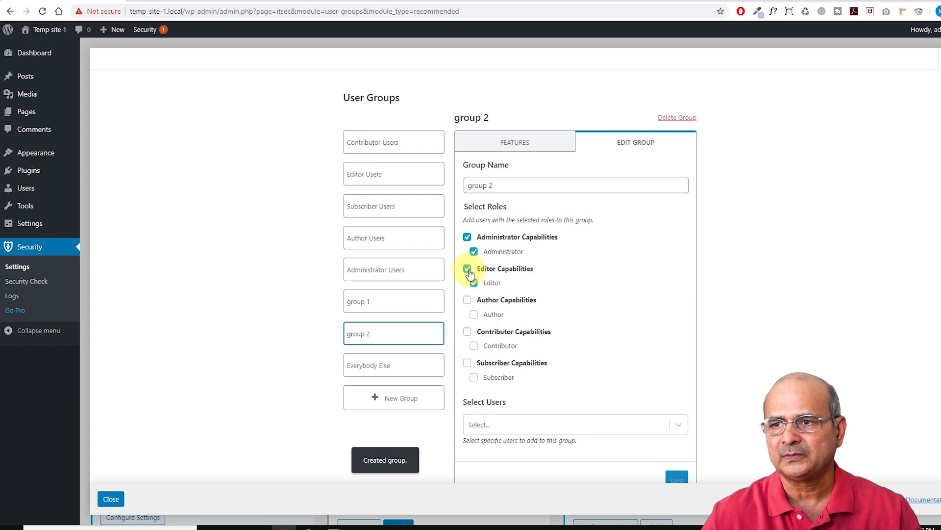
{"action": "left_click", "coordinate": [679, 476]}
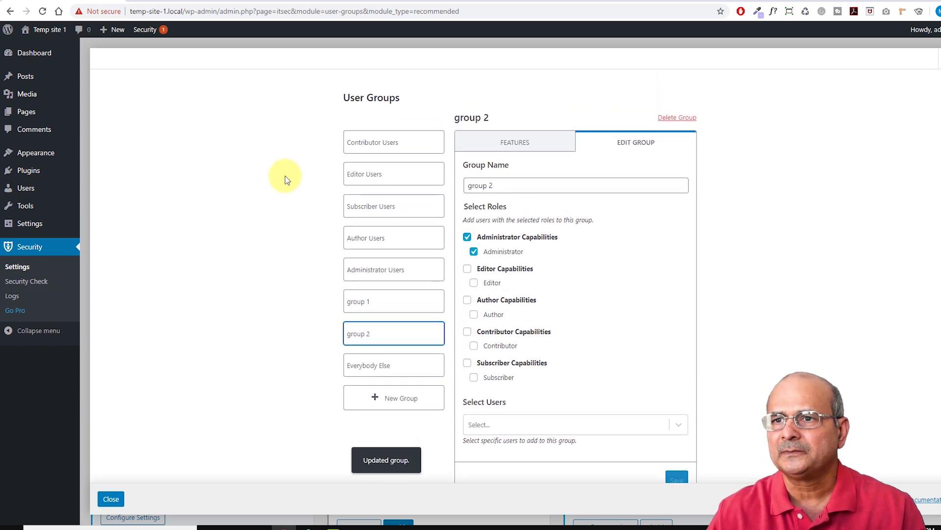
Switch on Manage iThemes Security in the Administrator Users group's features and close the User Groups settings.
{"action": "left_click", "coordinate": [485, 143]}
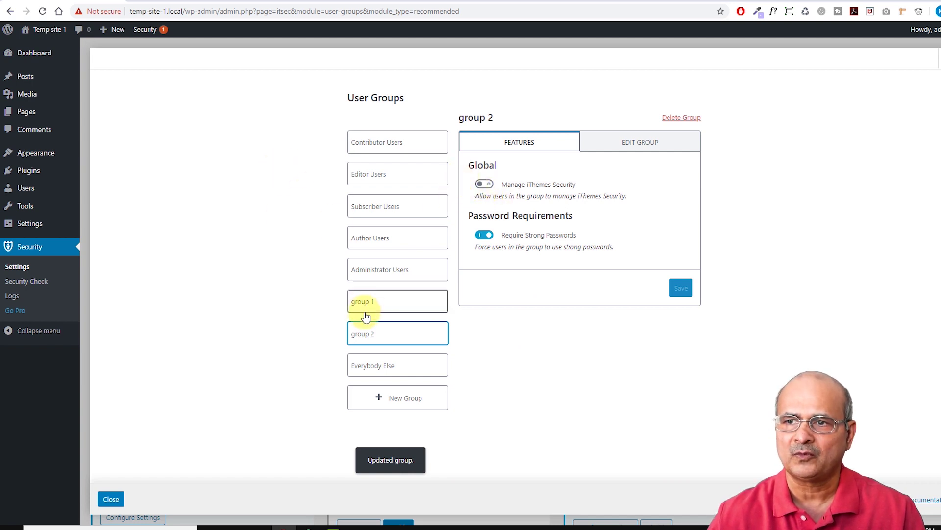
{"action": "left_click", "coordinate": [392, 270]}
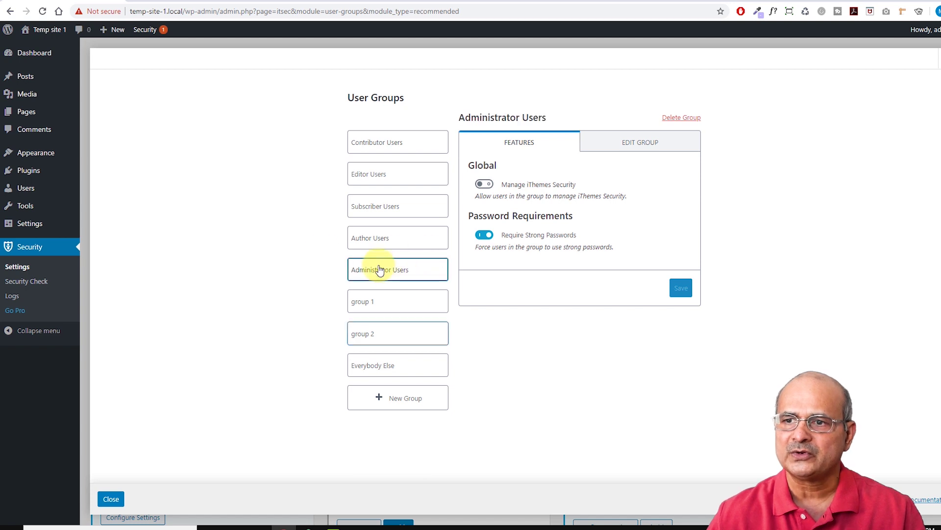
{"action": "left_click", "coordinate": [481, 185]}
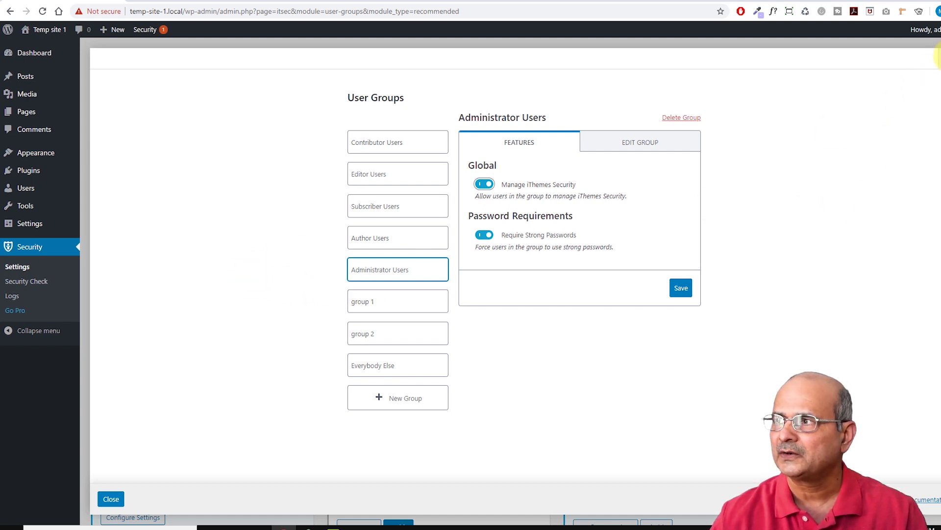
{"action": "left_click", "coordinate": [938, 59]}
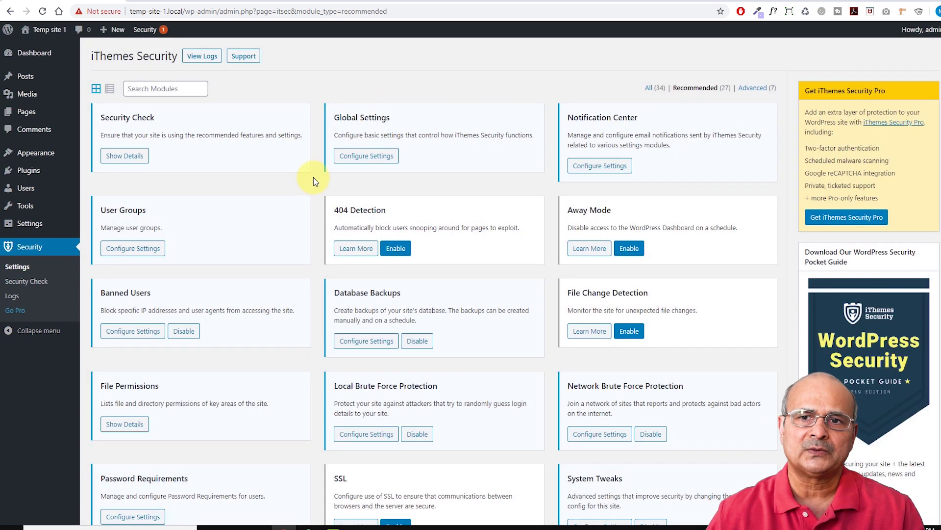
Enable the 404 Detection module and open its settings.
{"action": "scroll", "coordinate": [314, 175], "scroll_direction": "down", "scroll_amount": 1}
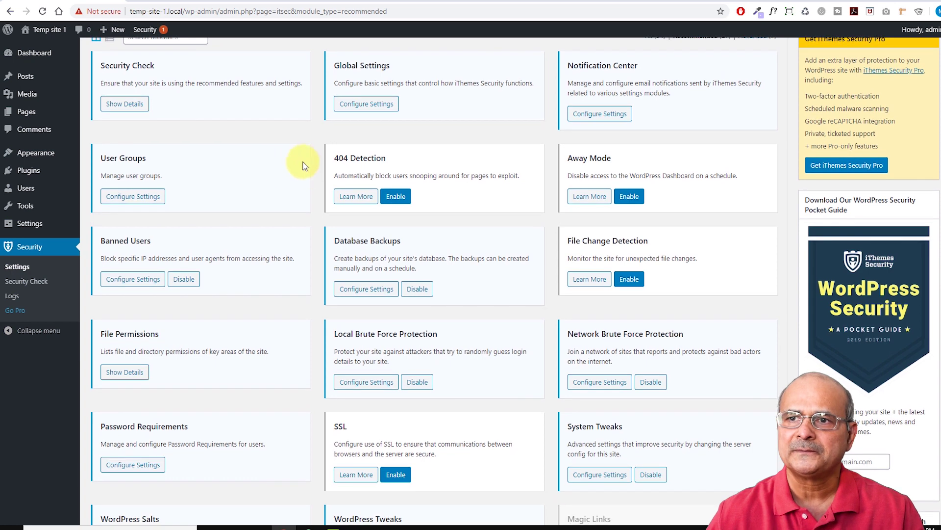
{"action": "left_click", "coordinate": [394, 197]}
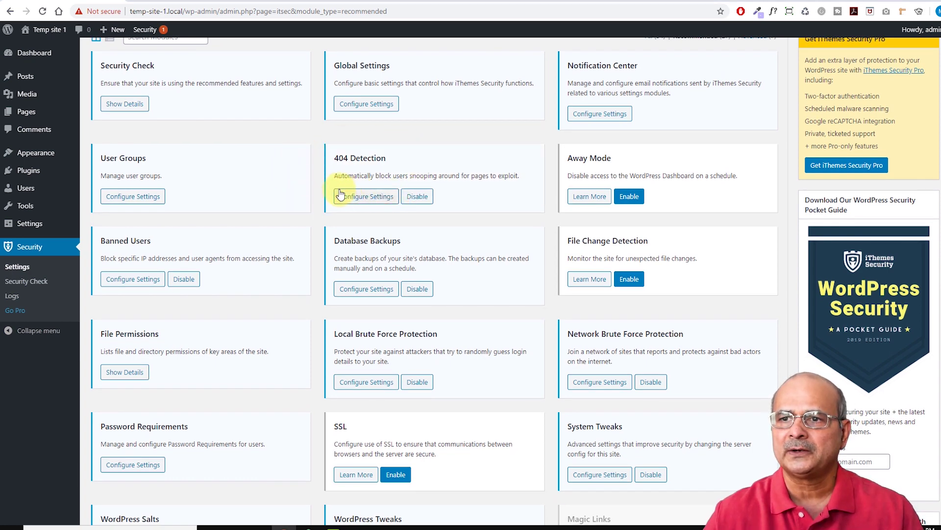
{"action": "left_click", "coordinate": [367, 196]}
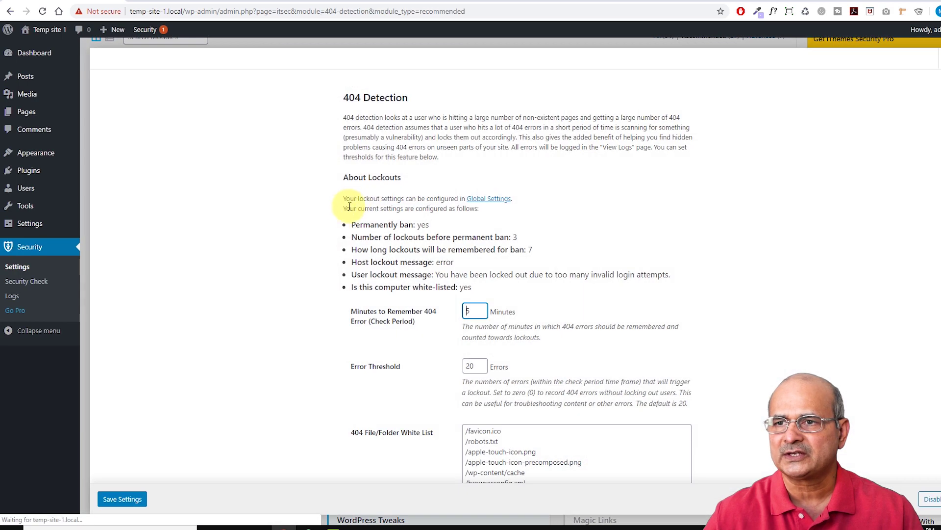
Examine the About Lockouts summary in the 404 Detection settings, including how long lockouts are remembered.
{"action": "scroll", "coordinate": [314, 201], "scroll_direction": "down", "scroll_amount": 4}
{"action": "scroll", "coordinate": [305, 196], "scroll_direction": "up", "scroll_amount": 2}
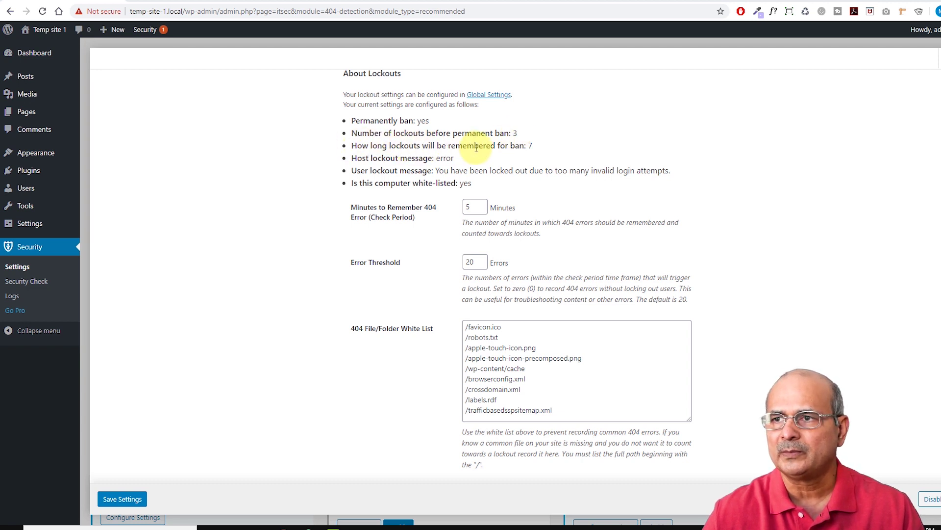
{"action": "double_click", "coordinate": [529, 145]}
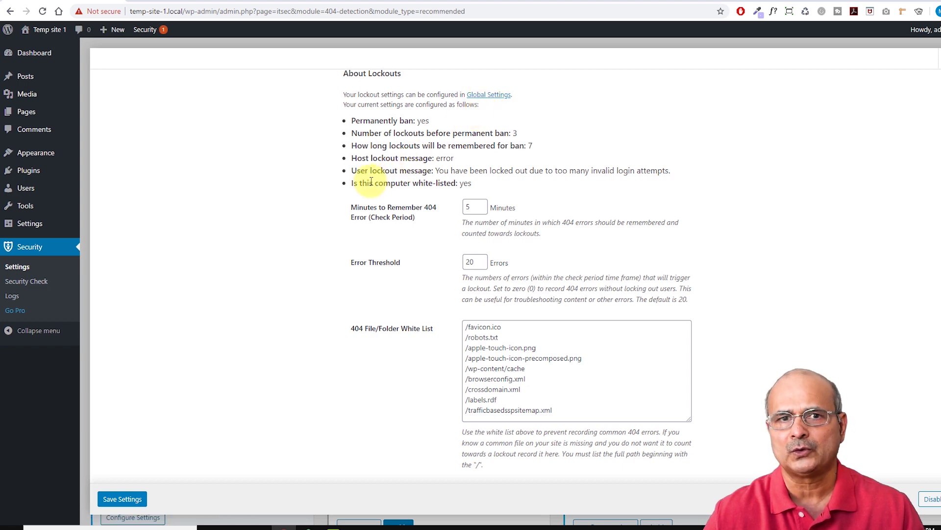
Examine the 404 check period, Error Threshold, File/Folder White List and Ignored File Types settings.
{"action": "scroll", "coordinate": [340, 186], "scroll_direction": "down", "scroll_amount": 1}
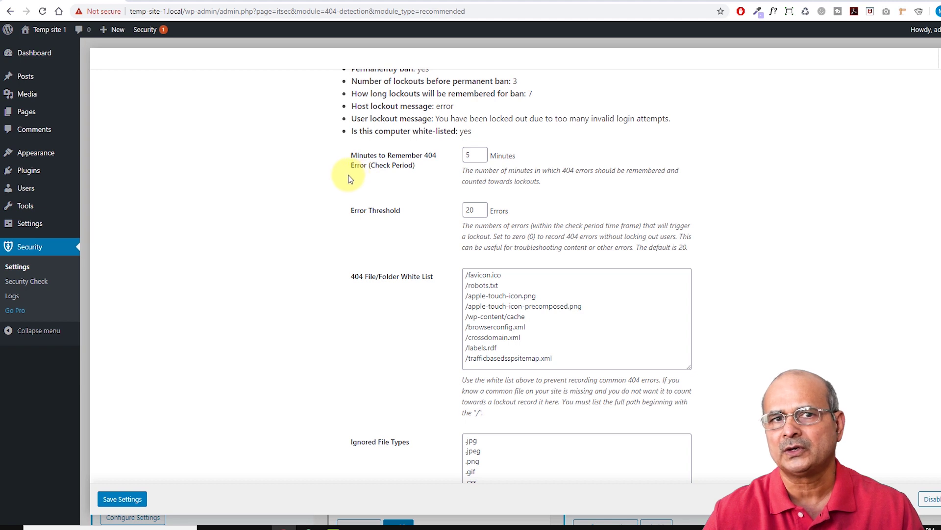
{"action": "left_click", "coordinate": [472, 154]}
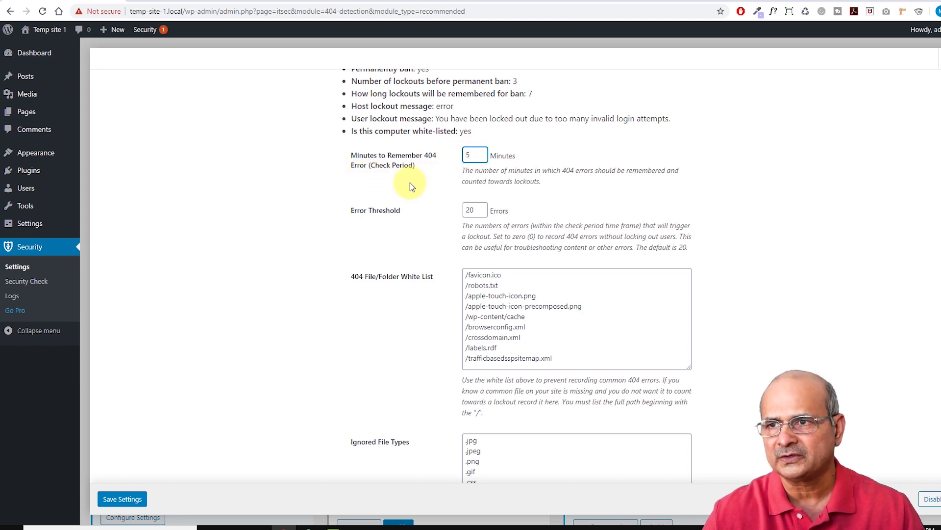
{"action": "scroll", "coordinate": [384, 189], "scroll_direction": "down", "scroll_amount": 1}
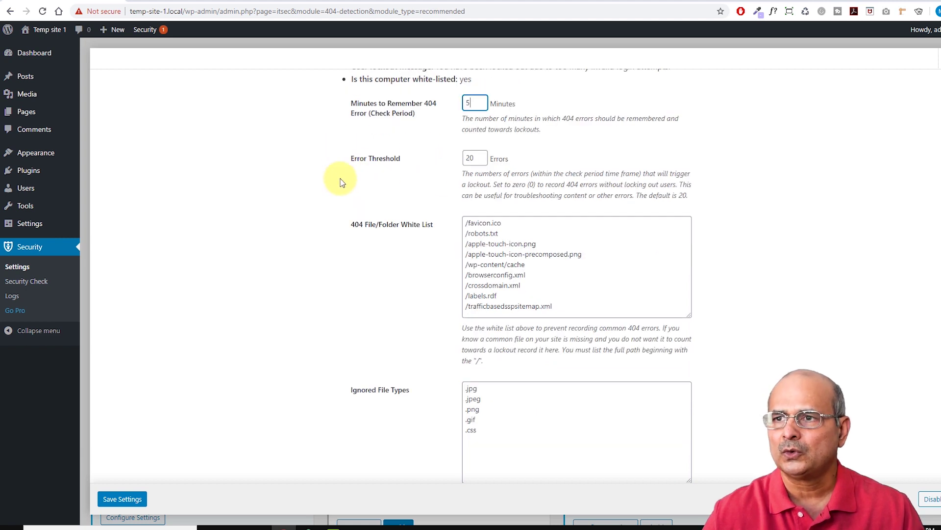
{"action": "left_click", "coordinate": [471, 157]}
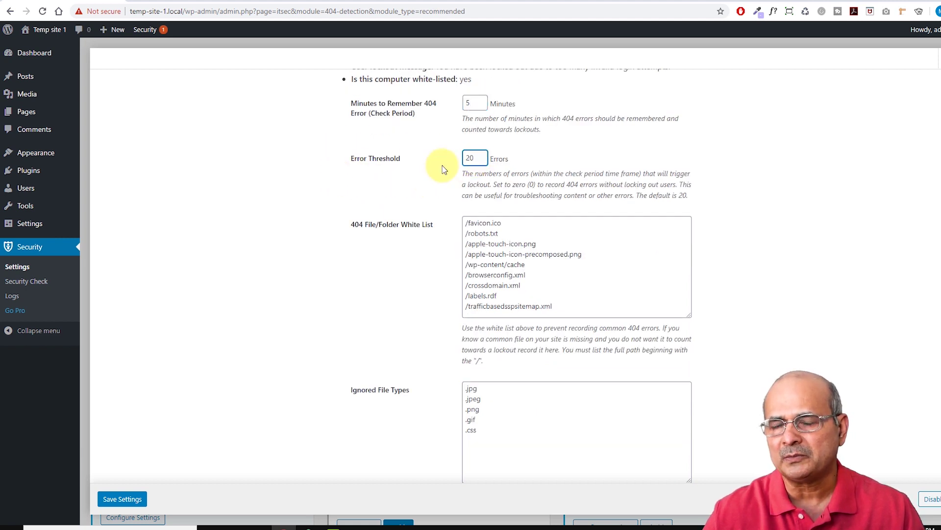
{"action": "left_click", "coordinate": [326, 197]}
{"action": "scroll", "coordinate": [327, 199], "scroll_direction": "down", "scroll_amount": 1}
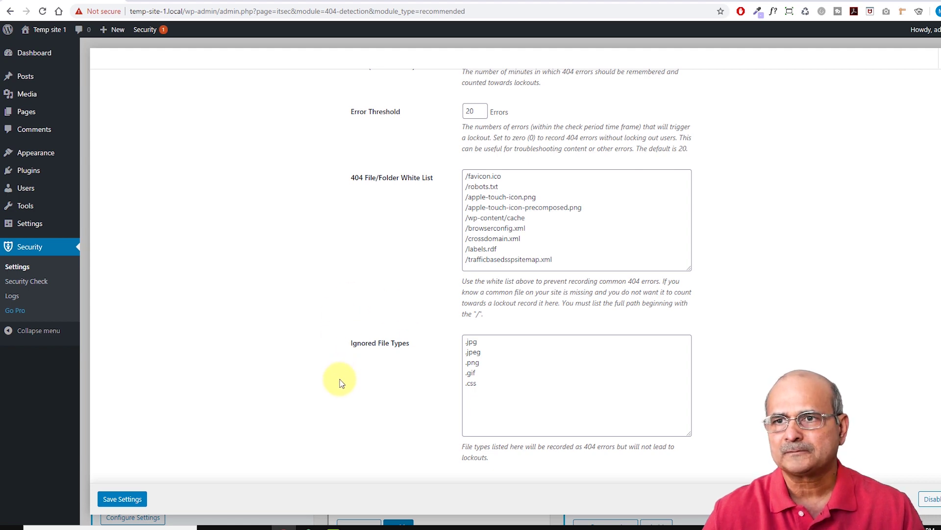
Save the 404 Detection settings.
{"action": "scroll", "coordinate": [324, 359], "scroll_direction": "up", "scroll_amount": 1}
{"action": "scroll", "coordinate": [324, 359], "scroll_direction": "up", "scroll_amount": 5}
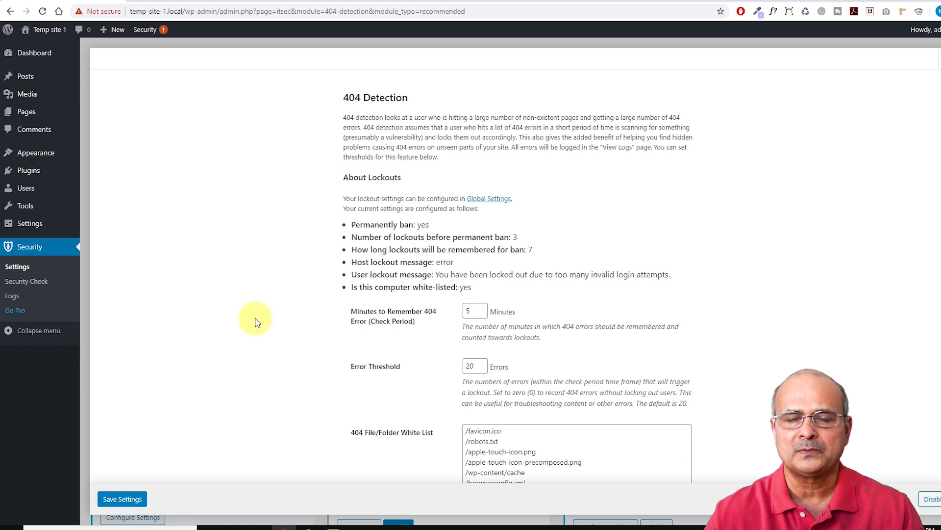
{"action": "left_click", "coordinate": [120, 499]}
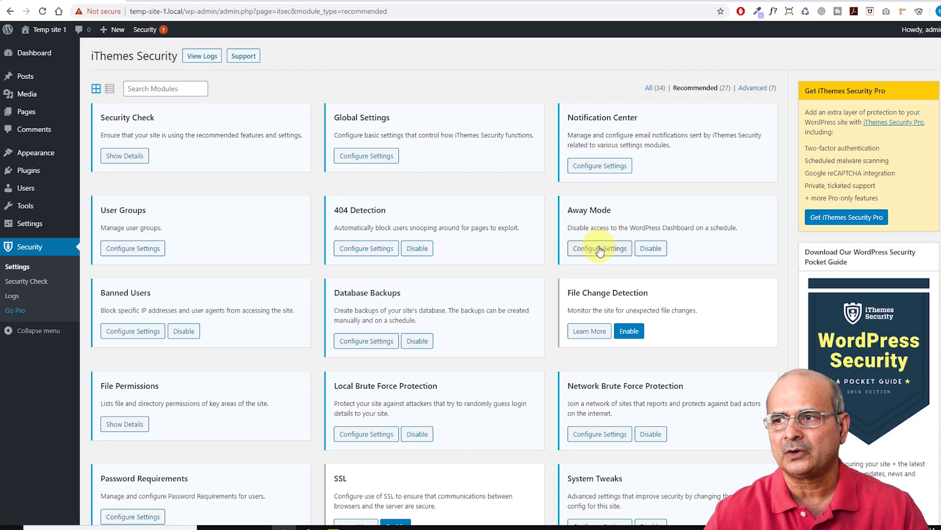
Open the Away Mode settings, review the Type of Restriction choices and save the settings.
{"action": "left_click", "coordinate": [599, 249]}
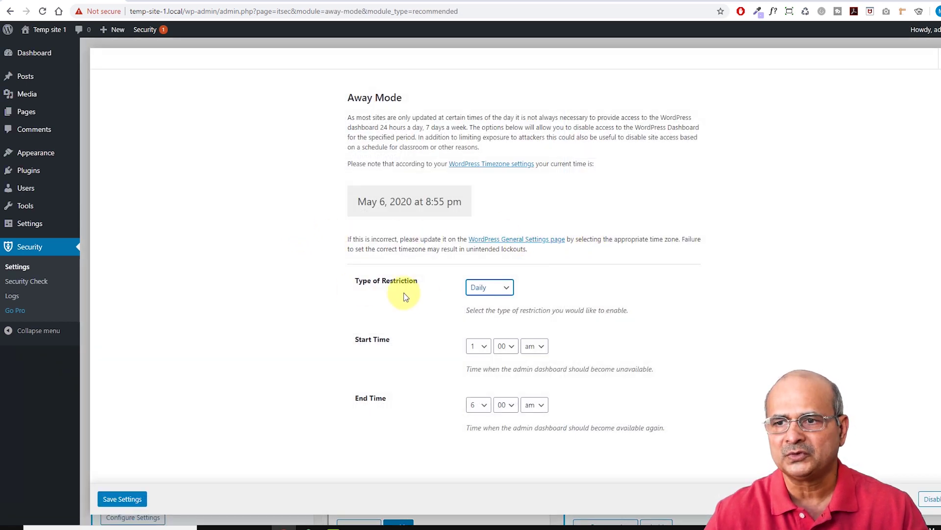
{"action": "left_click", "coordinate": [509, 290]}
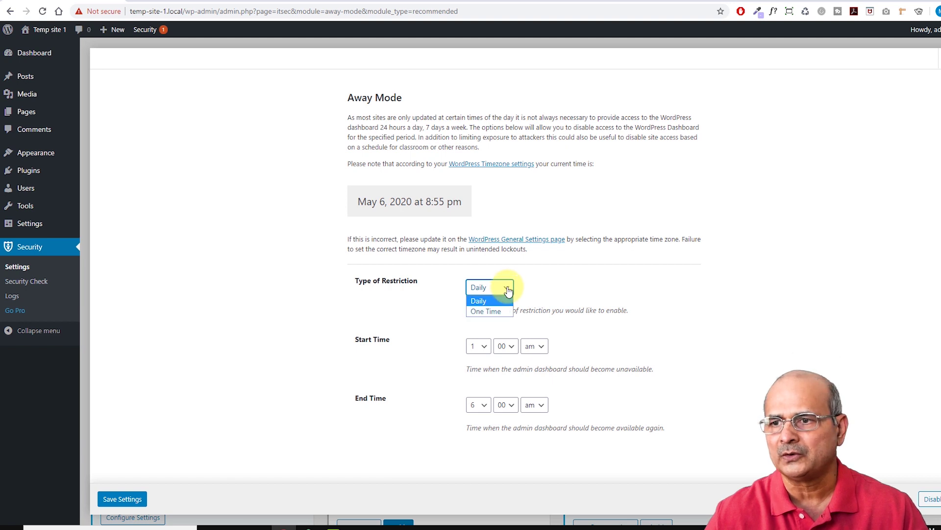
{"action": "left_click", "coordinate": [564, 271]}
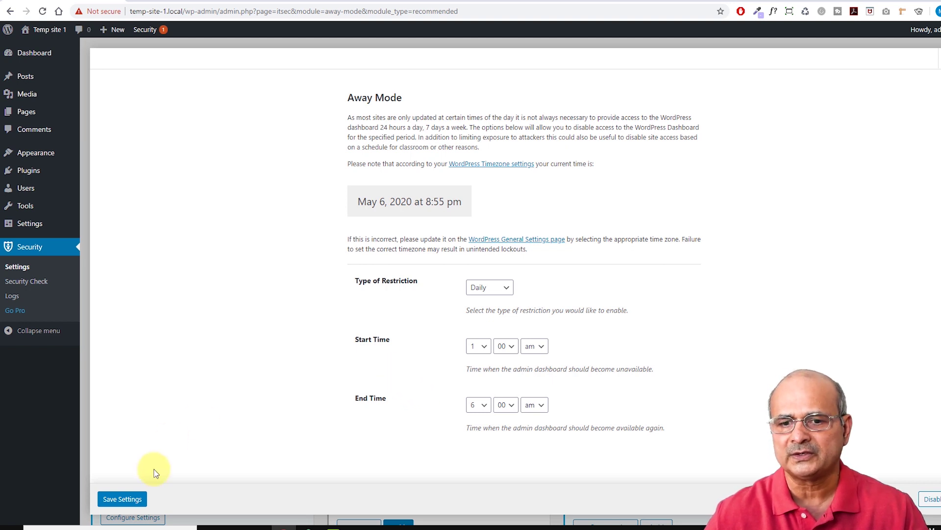
{"action": "left_click", "coordinate": [148, 494]}
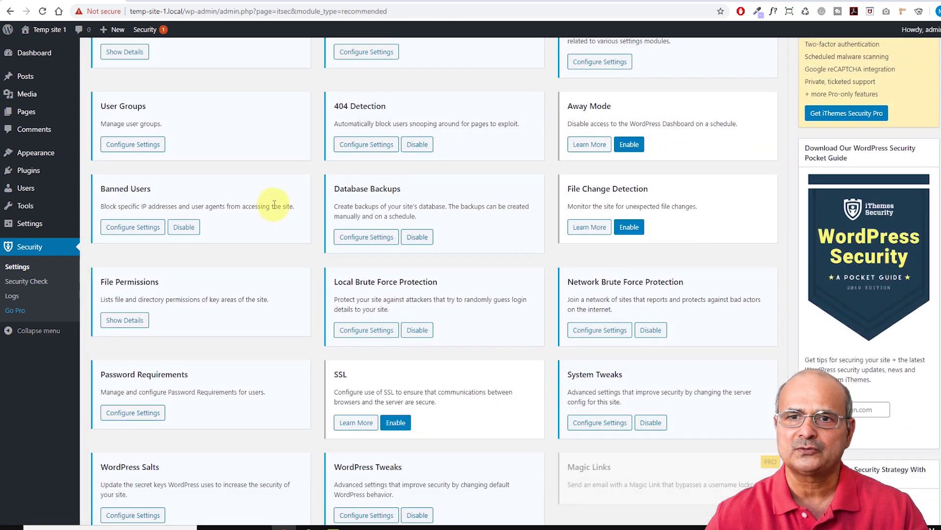
Open the Banned Users settings and enable HackRepair.com's blacklist feature as the Default Blacklist.
{"action": "scroll", "coordinate": [230, 176], "scroll_direction": "down", "scroll_amount": 1}
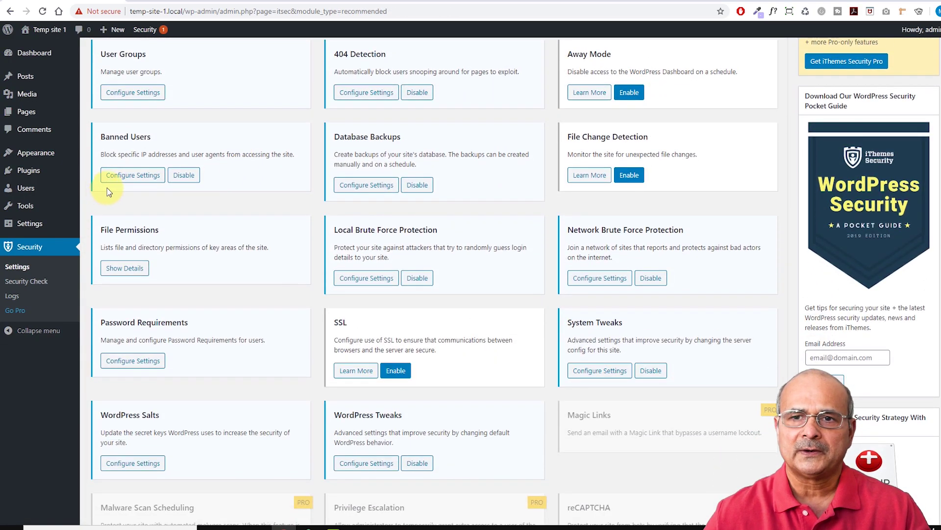
{"action": "left_click", "coordinate": [130, 175]}
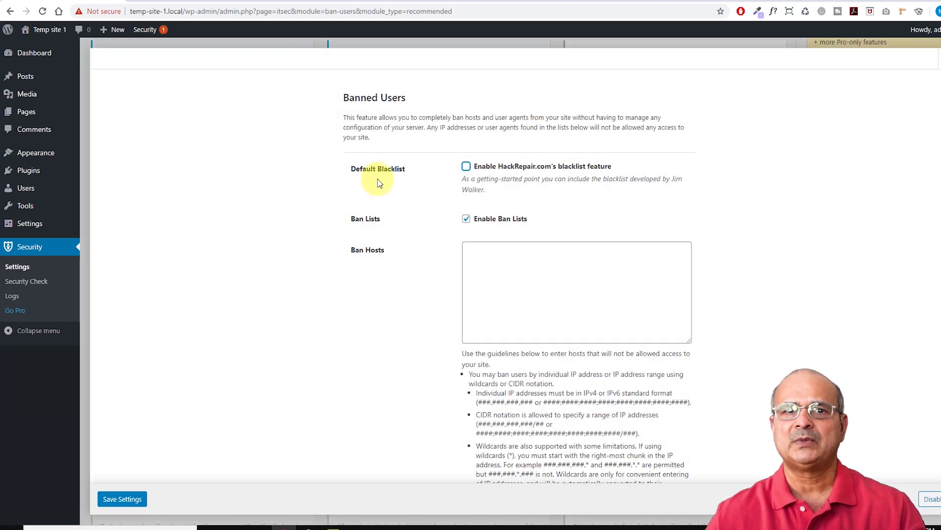
{"action": "left_click", "coordinate": [490, 167]}
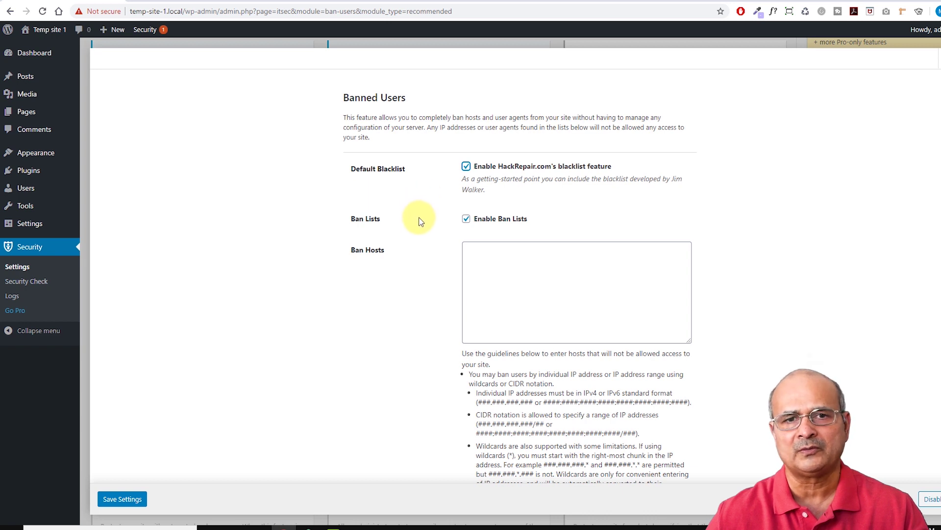
Enter 192.168.02.55/250 in Ban Hosts and select the entry.
{"action": "scroll", "coordinate": [418, 219], "scroll_direction": "down", "scroll_amount": 1}
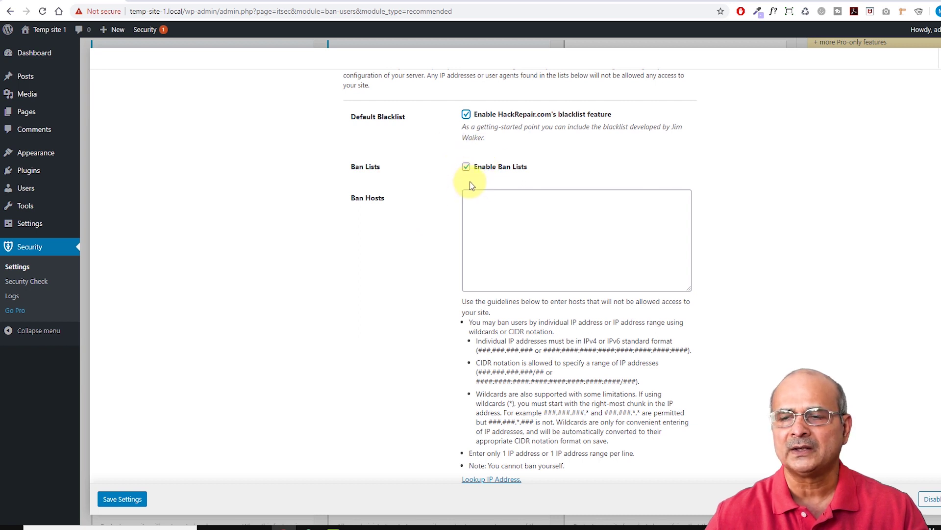
{"action": "left_click", "coordinate": [478, 195]}
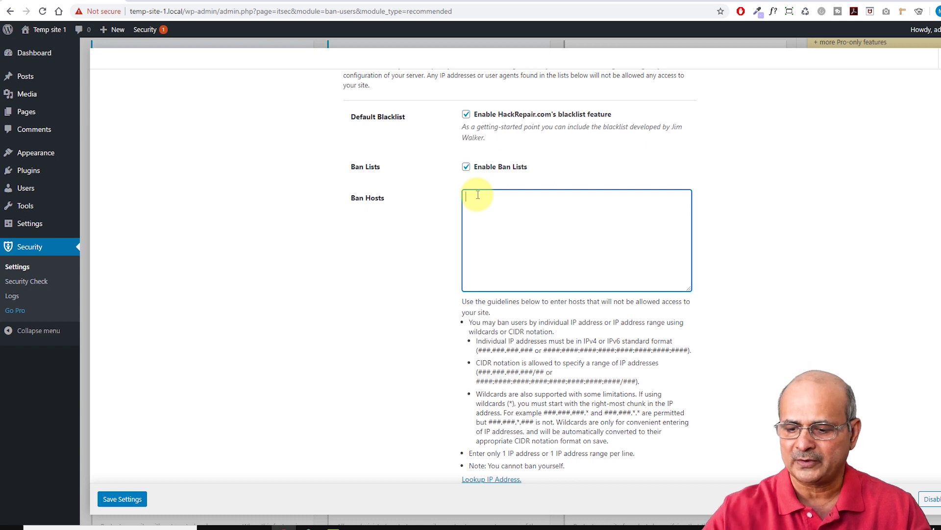
{"action": "type", "text": "192.168.02.55/250"}
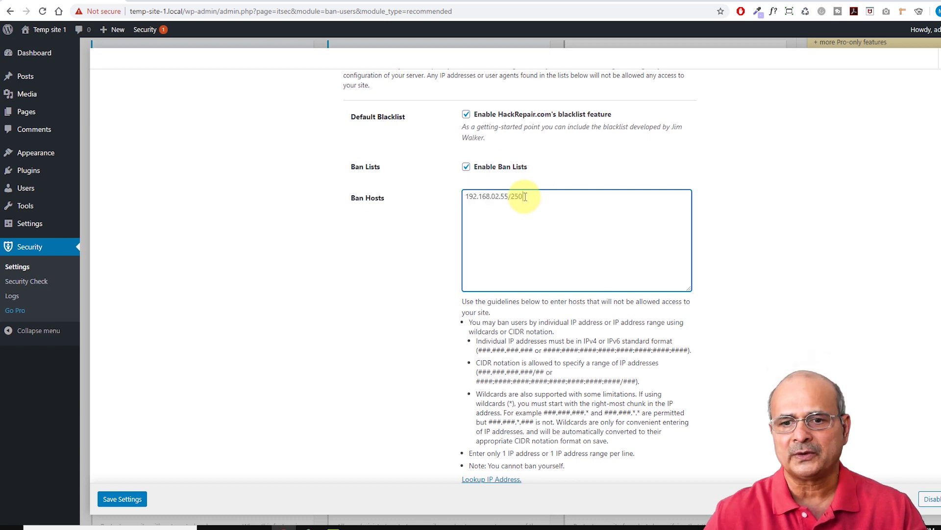
{"action": "left_click_drag", "start_coordinate": [525, 196], "coordinate": [468, 195]}
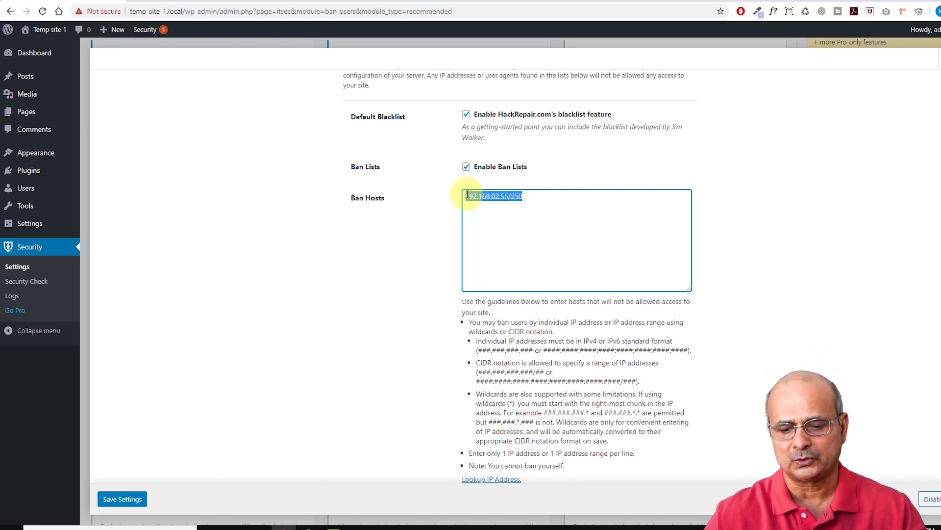
Examine the Ban User Agents setting and close the Banned Users settings.
{"action": "scroll", "coordinate": [769, 229], "scroll_direction": "down", "scroll_amount": 3}
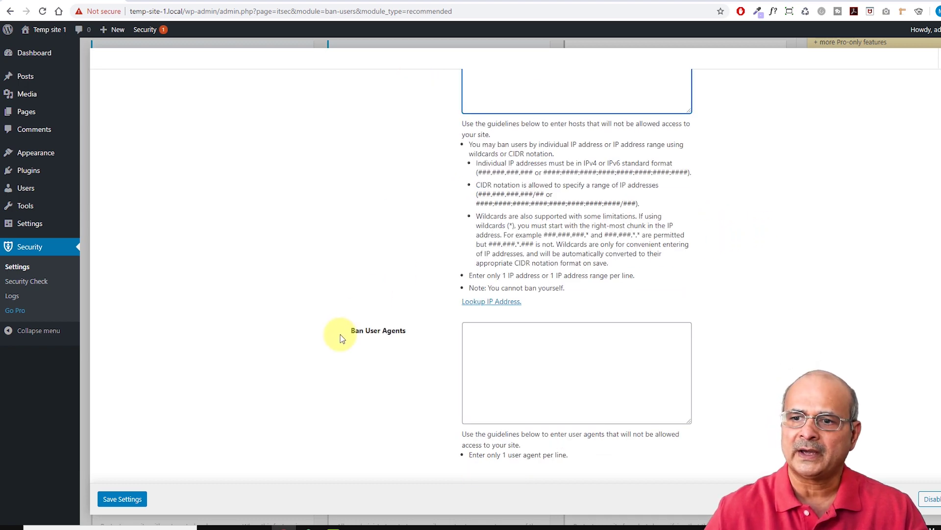
{"action": "left_click", "coordinate": [482, 334]}
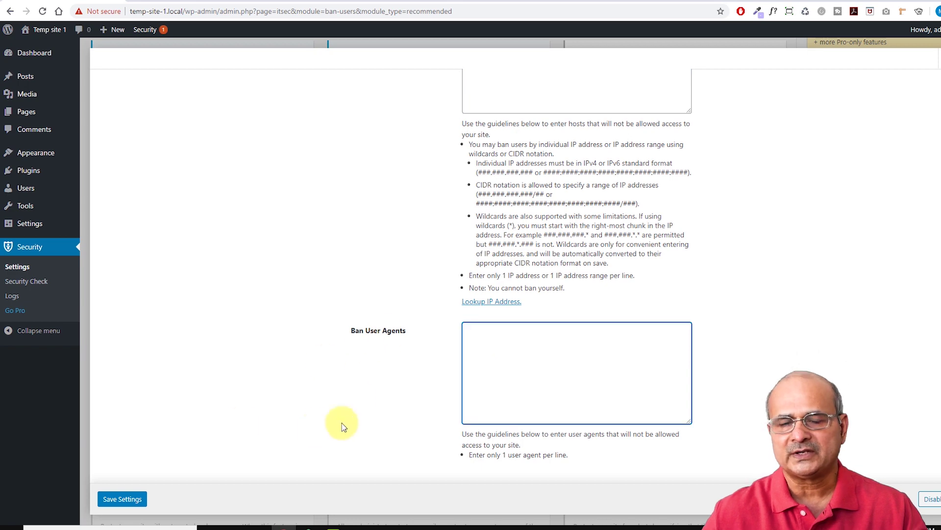
{"action": "scroll", "coordinate": [275, 373], "scroll_direction": "up", "scroll_amount": 5}
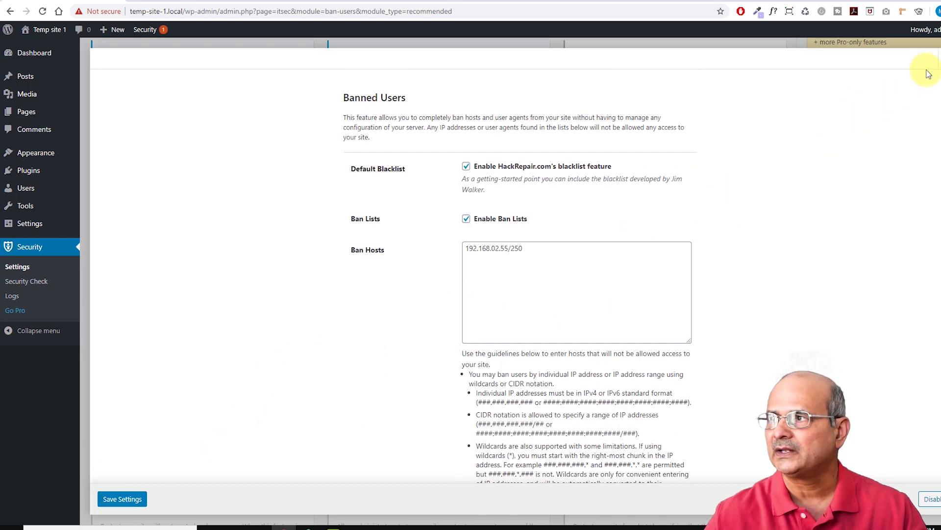
{"action": "left_click", "coordinate": [937, 59]}
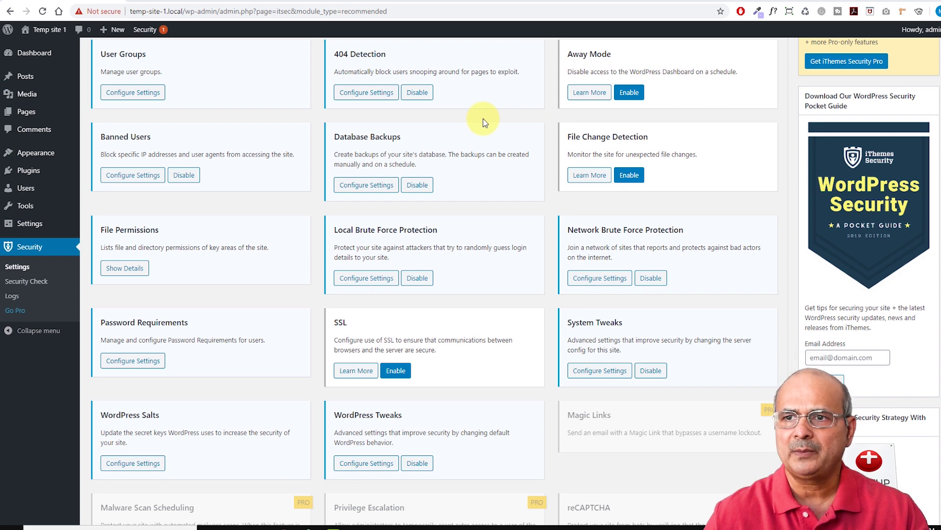
Create a database backup from the Database Backups settings and turn on Backup Full Database.
{"action": "left_click", "coordinate": [365, 187]}
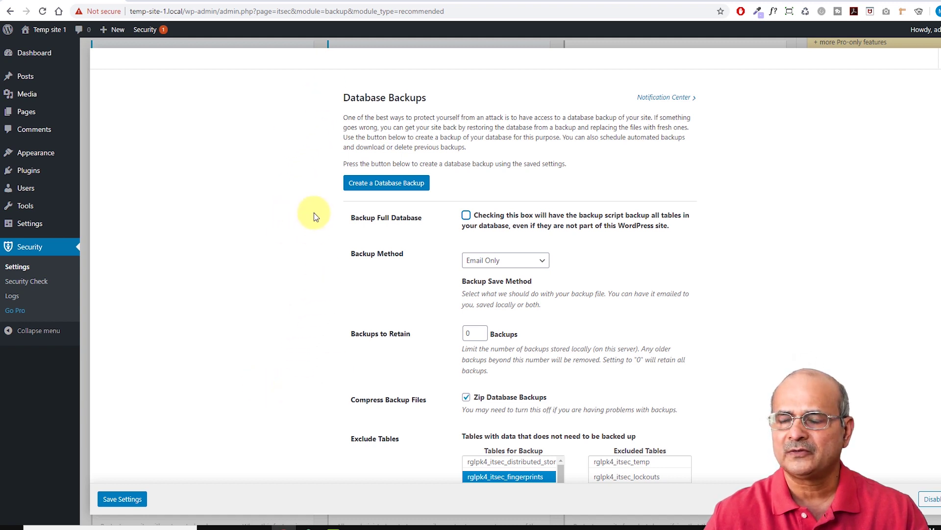
{"action": "left_click", "coordinate": [387, 183]}
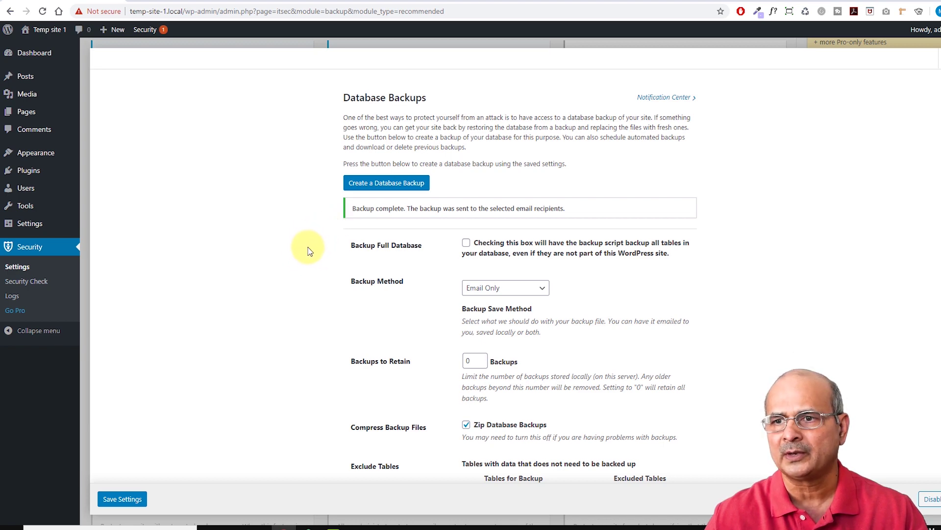
{"action": "scroll", "coordinate": [307, 251], "scroll_direction": "down", "scroll_amount": 1}
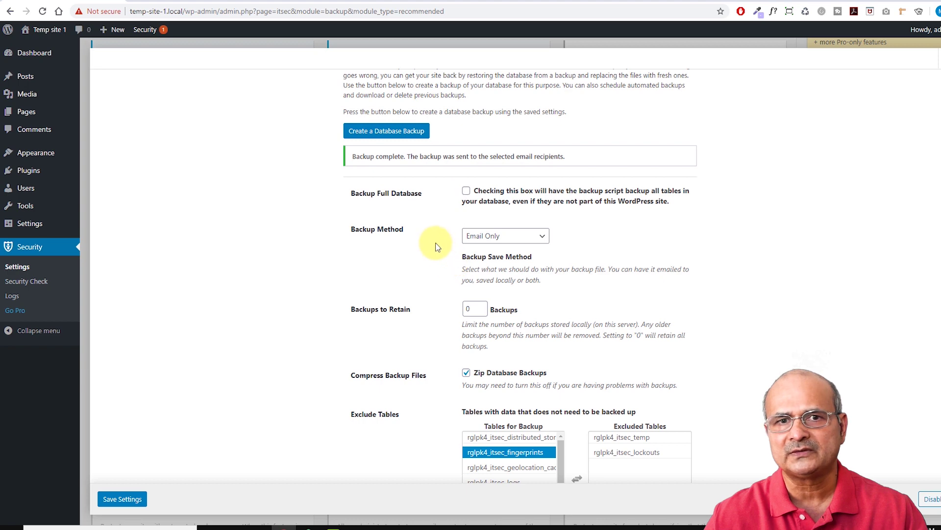
{"action": "scroll", "coordinate": [435, 247], "scroll_direction": "down", "scroll_amount": 1}
{"action": "left_click", "coordinate": [372, 193]}
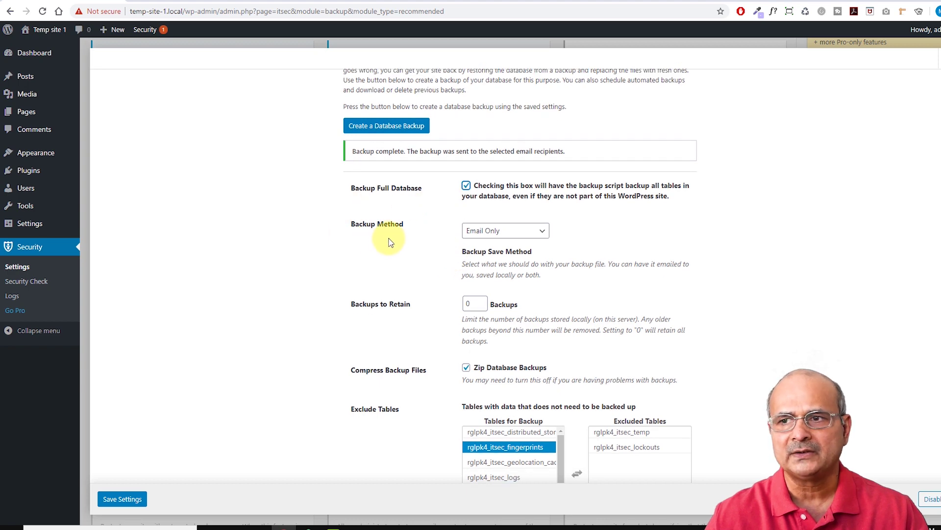
Choose Email Only as the Backup Method and review the Backups to Retain setting.
{"action": "scroll", "coordinate": [388, 242], "scroll_direction": "down", "scroll_amount": 1}
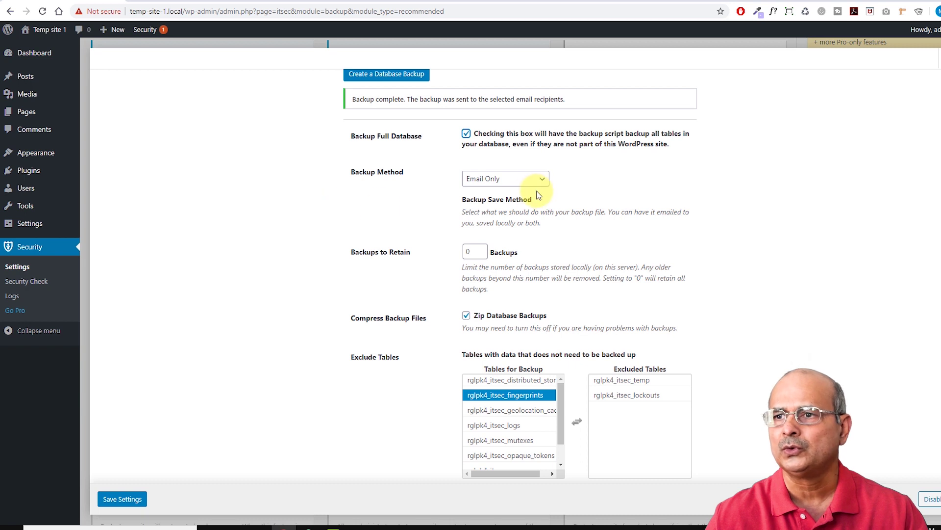
{"action": "left_click", "coordinate": [495, 178]}
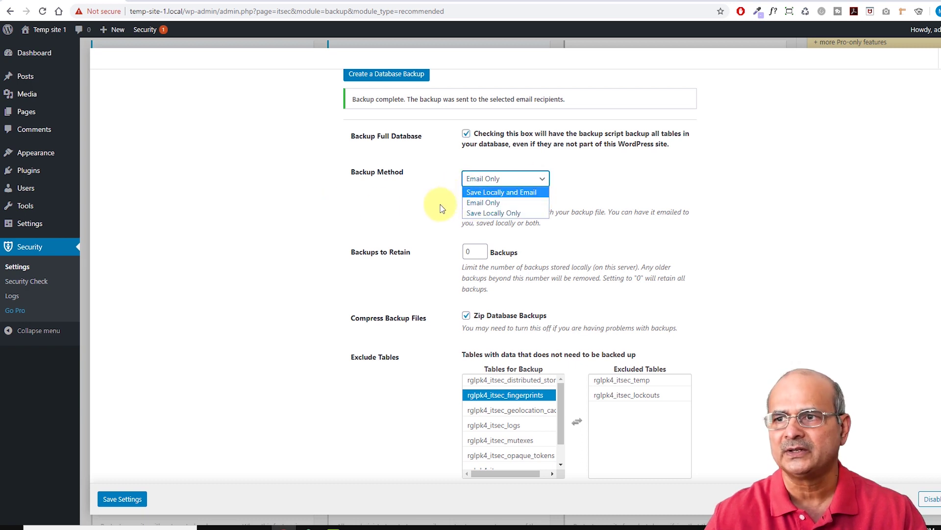
{"action": "left_click", "coordinate": [489, 206]}
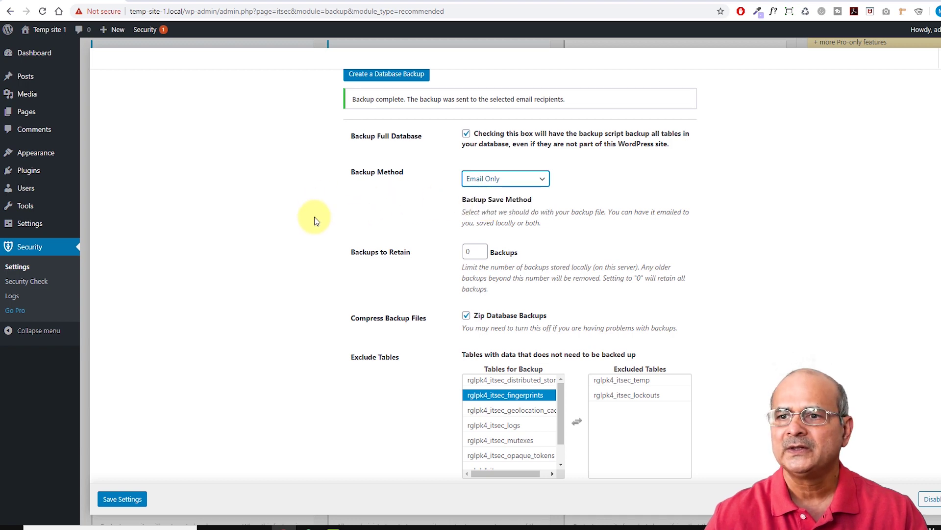
{"action": "scroll", "coordinate": [314, 217], "scroll_direction": "down", "scroll_amount": 1}
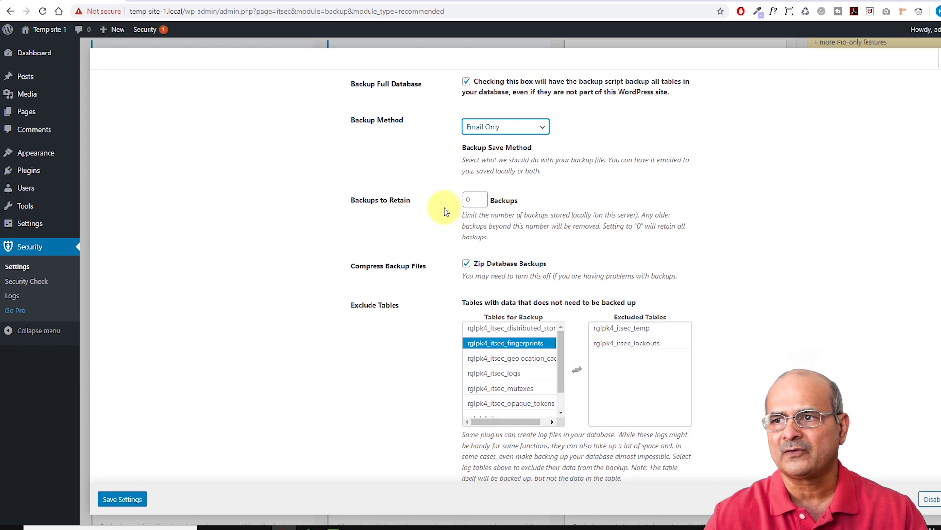
{"action": "double_click", "coordinate": [469, 200]}
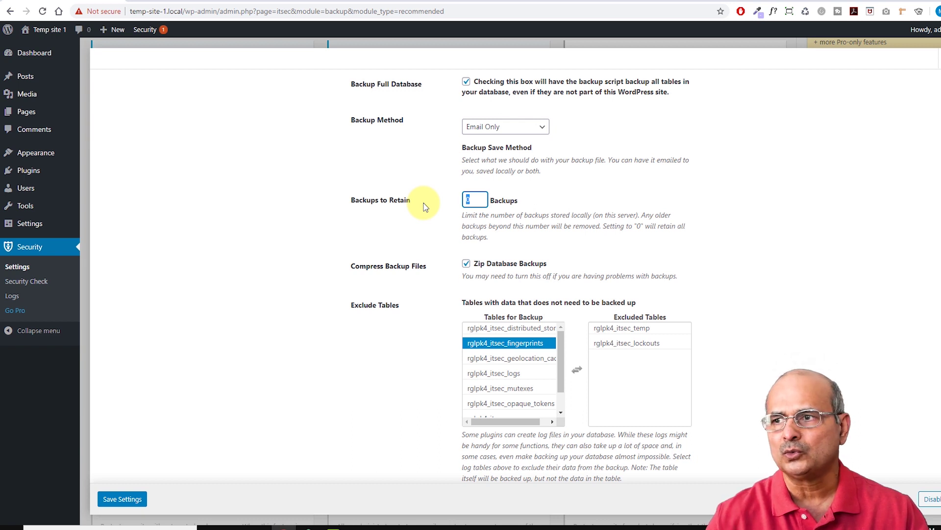
{"action": "left_click", "coordinate": [475, 242]}
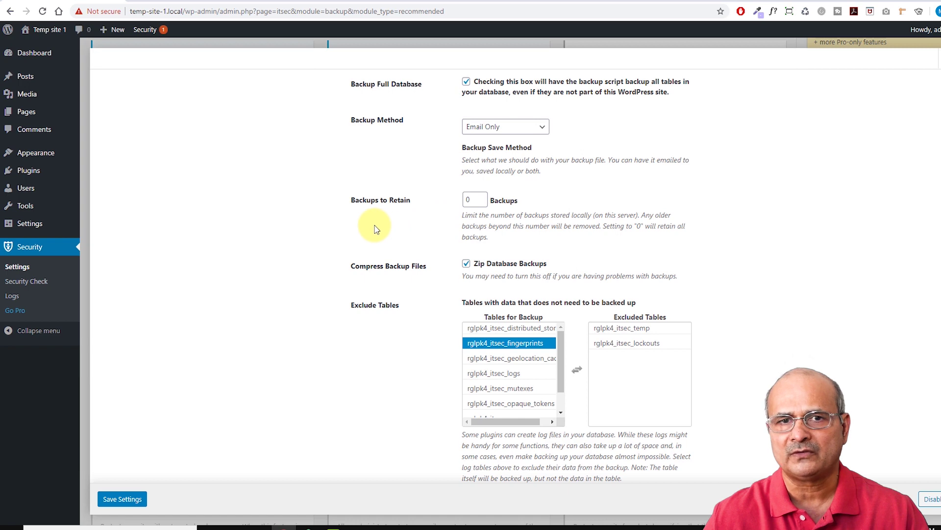
Move the rglpk4_itsec_logs table from Tables for Backup to Excluded Tables.
{"action": "scroll", "coordinate": [330, 227], "scroll_direction": "down", "scroll_amount": 1}
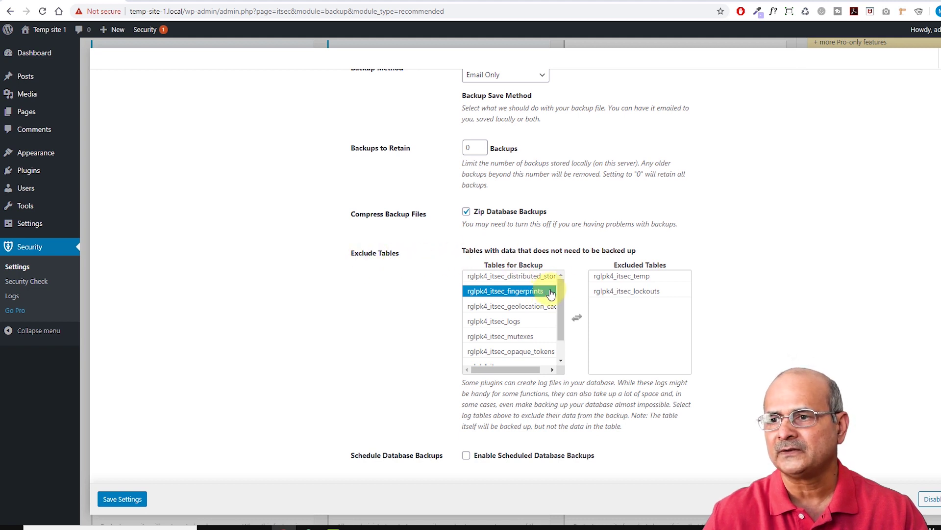
{"action": "scroll", "coordinate": [562, 294], "scroll_direction": "down", "scroll_amount": 1}
{"action": "scroll", "coordinate": [562, 294], "scroll_direction": "down", "scroll_amount": 2}
{"action": "scroll", "coordinate": [559, 292], "scroll_direction": "up", "scroll_amount": 3}
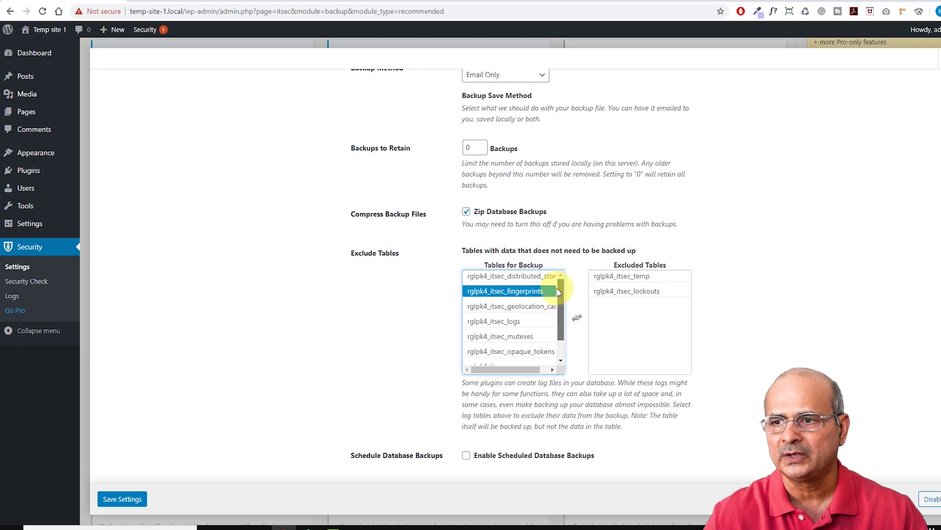
{"action": "scroll", "coordinate": [559, 289], "scroll_direction": "down", "scroll_amount": 1}
{"action": "double_click", "coordinate": [499, 310]}
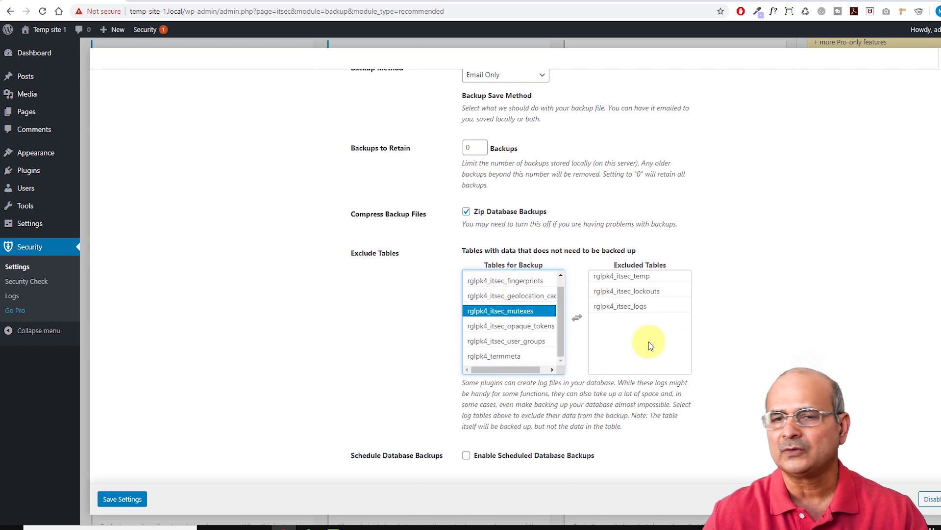
Return the rglpk4_itsec_logs table from Excluded Tables to Tables for Backup.
{"action": "left_click", "coordinate": [627, 291]}
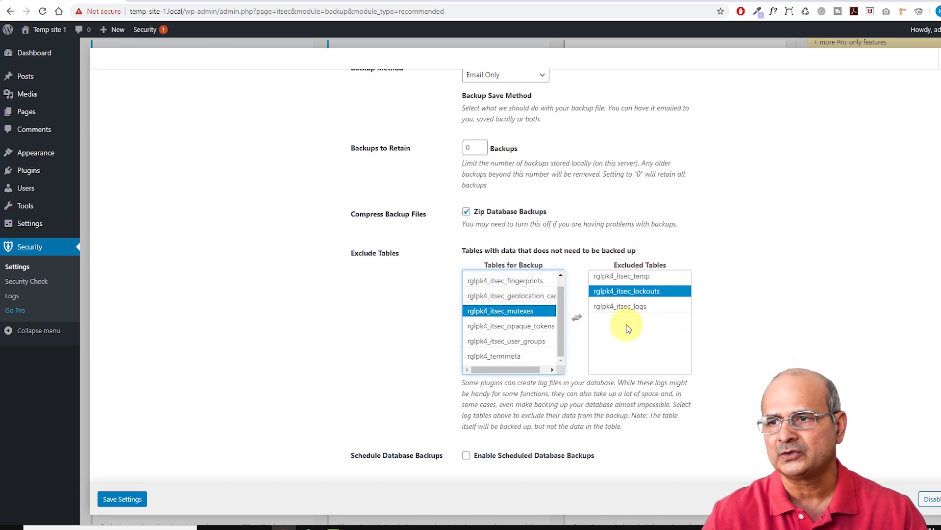
{"action": "left_click", "coordinate": [510, 326]}
{"action": "left_click", "coordinate": [624, 307]}
{"action": "double_click", "coordinate": [624, 307]}
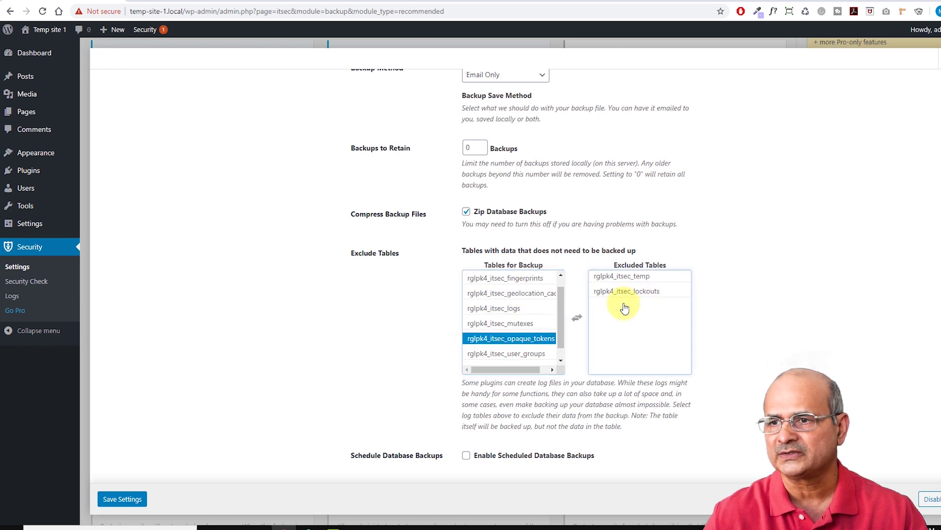
Move the rglpk4_itsec_lockouts table from Excluded Tables to Tables for Backup.
{"action": "left_click", "coordinate": [626, 292]}
{"action": "left_click", "coordinate": [621, 277]}
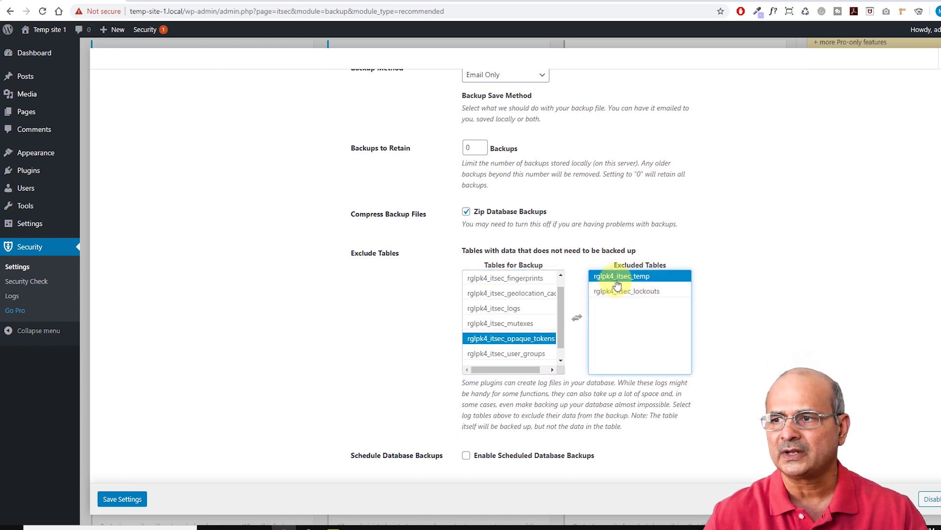
{"action": "left_click", "coordinate": [635, 292]}
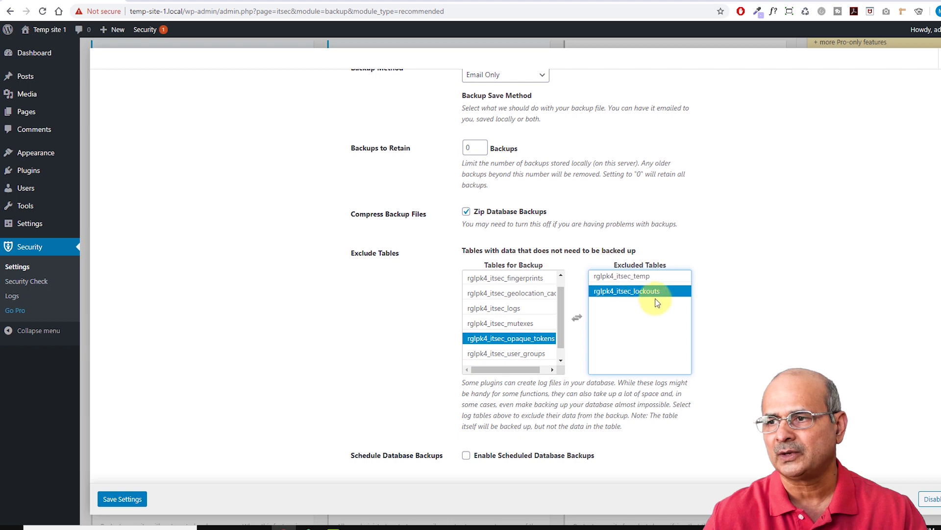
{"action": "double_click", "coordinate": [617, 293]}
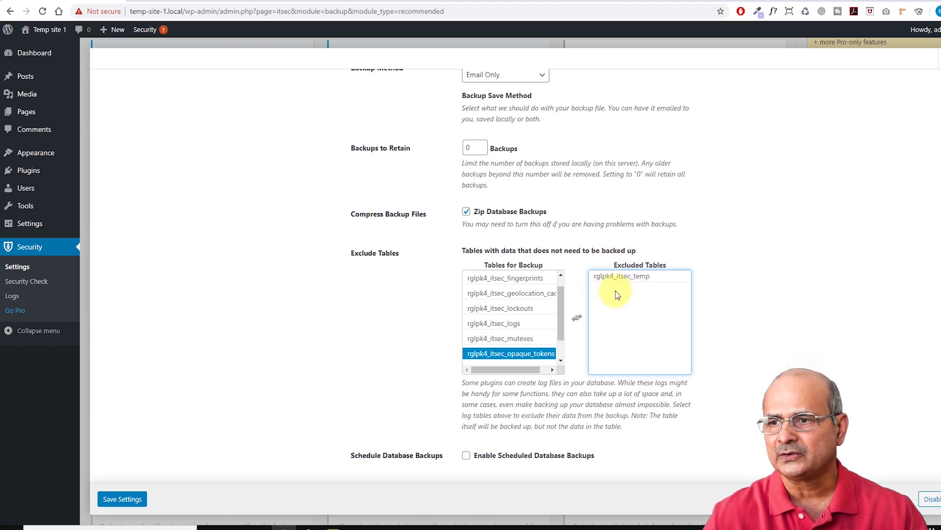
Select rglpk4_itsec_temp among the Excluded Tables and rglpk4_itsec_logs among the Tables for Backup.
{"action": "left_click", "coordinate": [611, 276]}
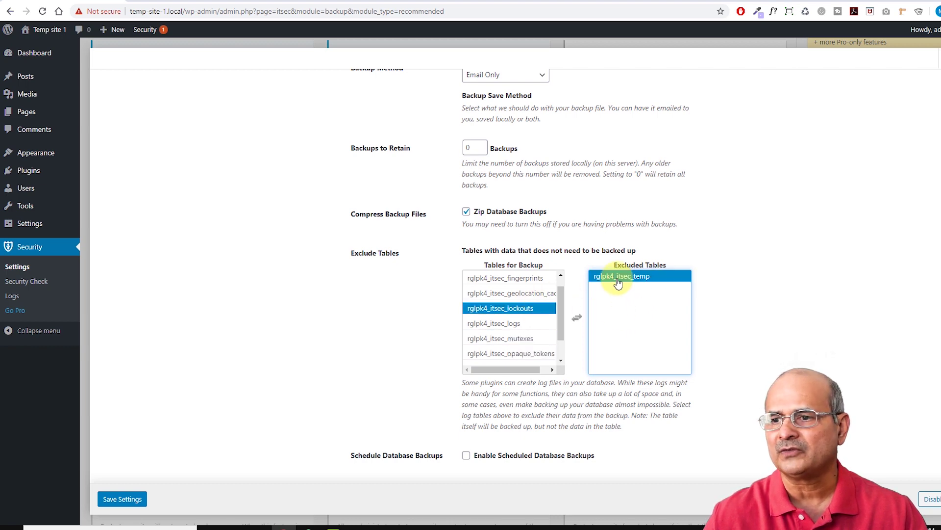
{"action": "left_click", "coordinate": [495, 323]}
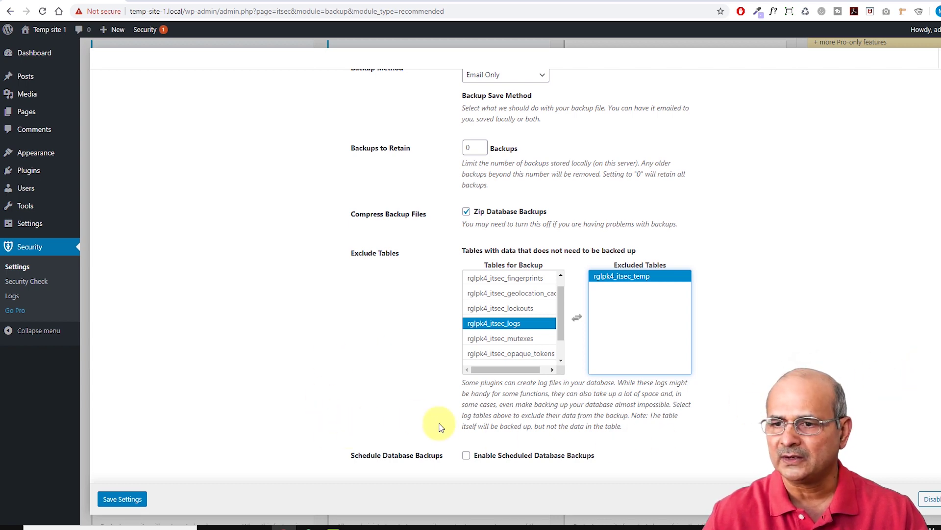
Enable Scheduled Database Backups to review the Backup Interval setting, and disable the schedule again.
{"action": "left_click", "coordinate": [466, 455]}
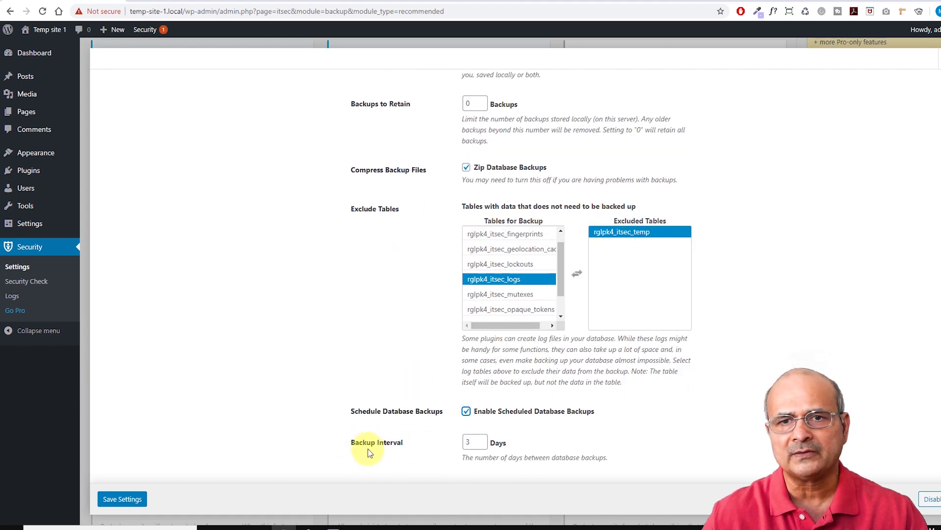
{"action": "left_click", "coordinate": [471, 442]}
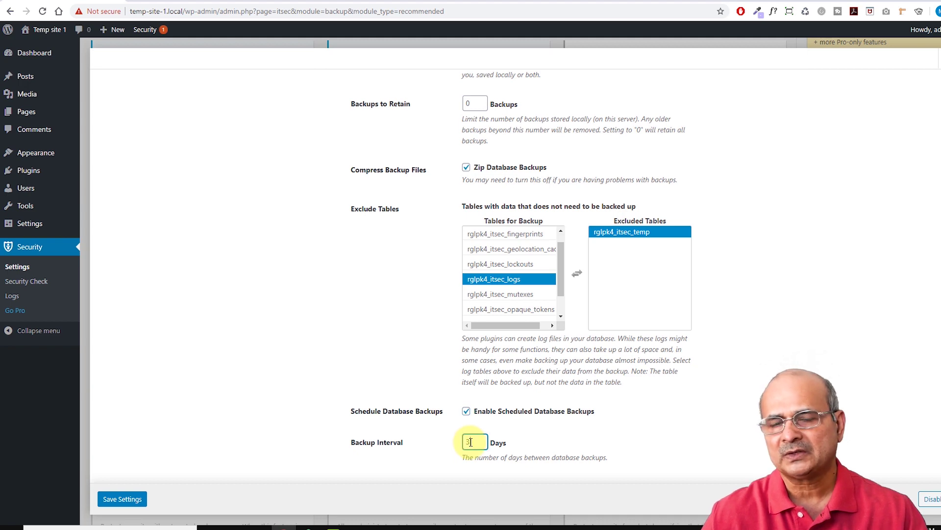
{"action": "left_click", "coordinate": [467, 411]}
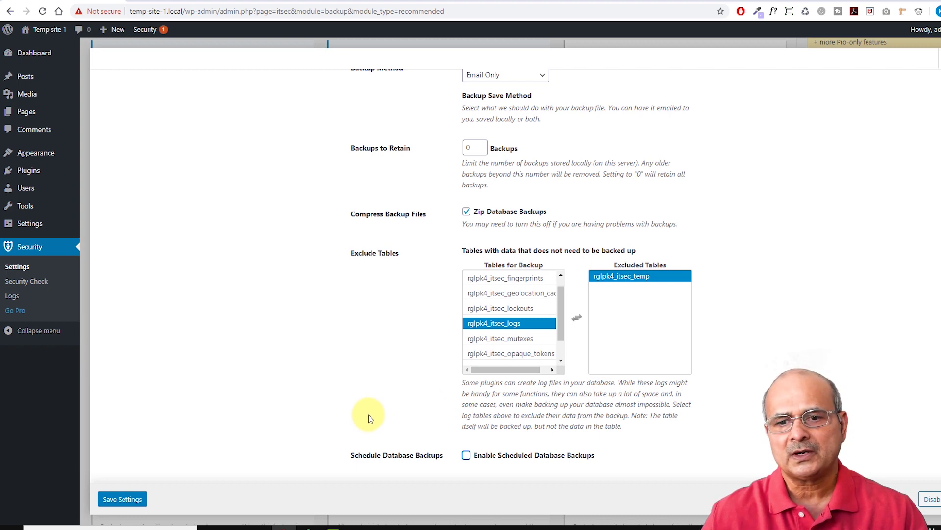
Close the Database Backups settings without saving and return to the overview of security modules.
{"action": "scroll", "coordinate": [363, 416], "scroll_direction": "up", "scroll_amount": 4}
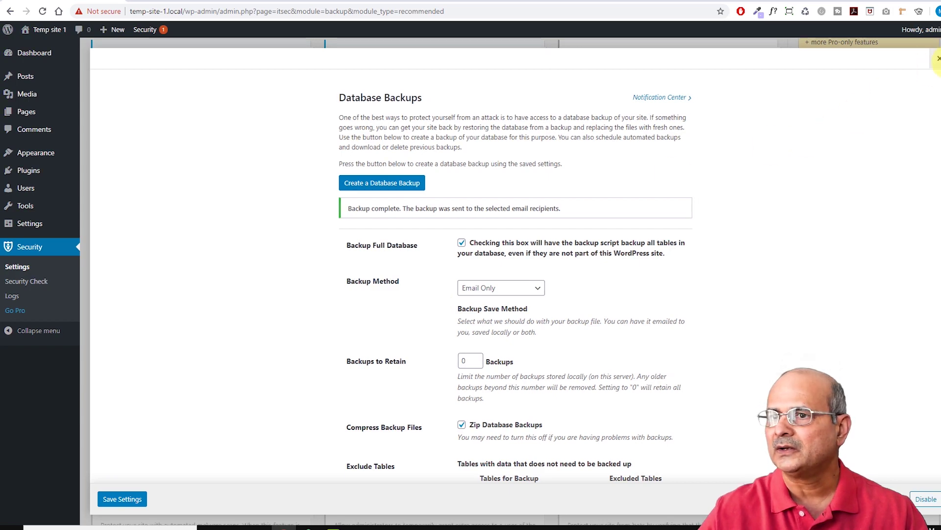
{"action": "left_click", "coordinate": [938, 61]}
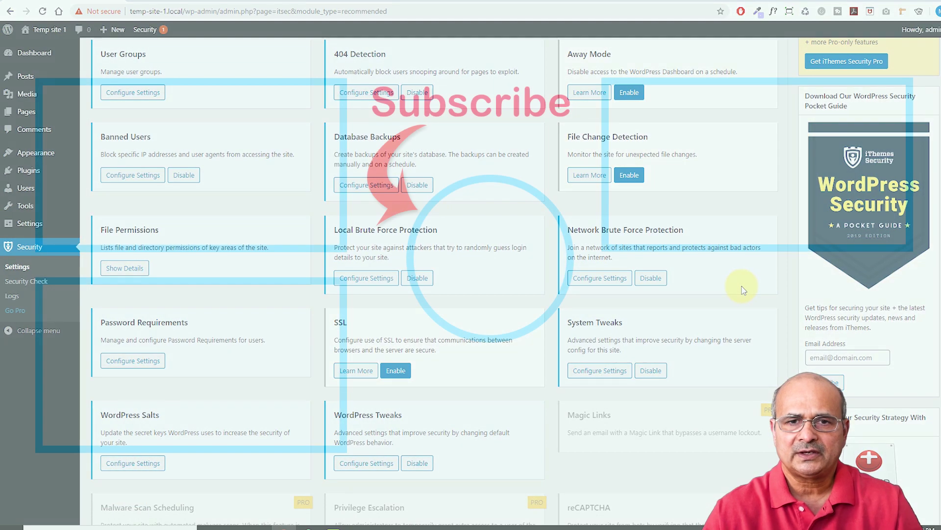